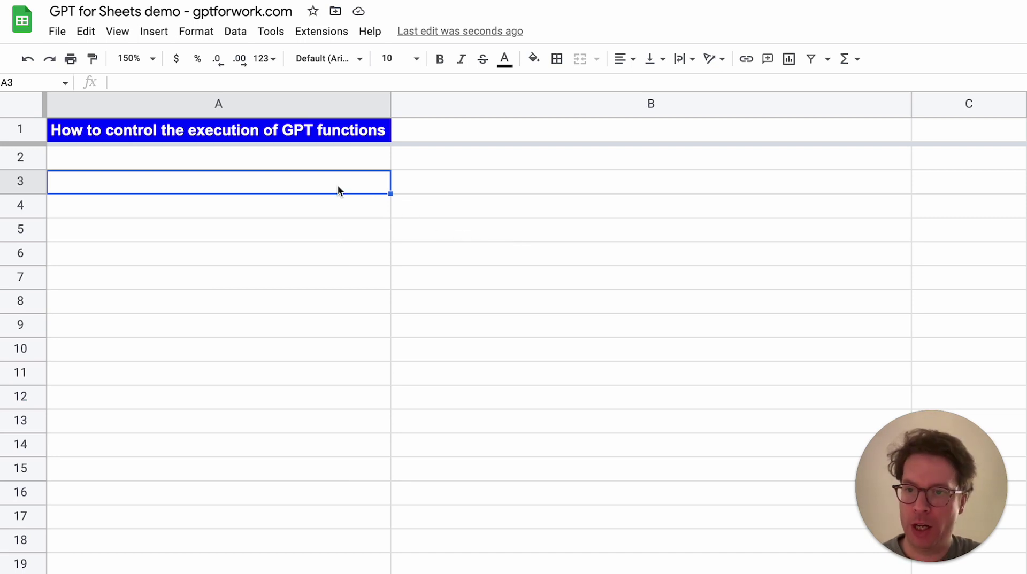
- Enter 'write a tagline for a shampoo' in A3 and =GPT(A3) in B3 to generate the tagline
{"action": "type", "text": "write a tagline for "}
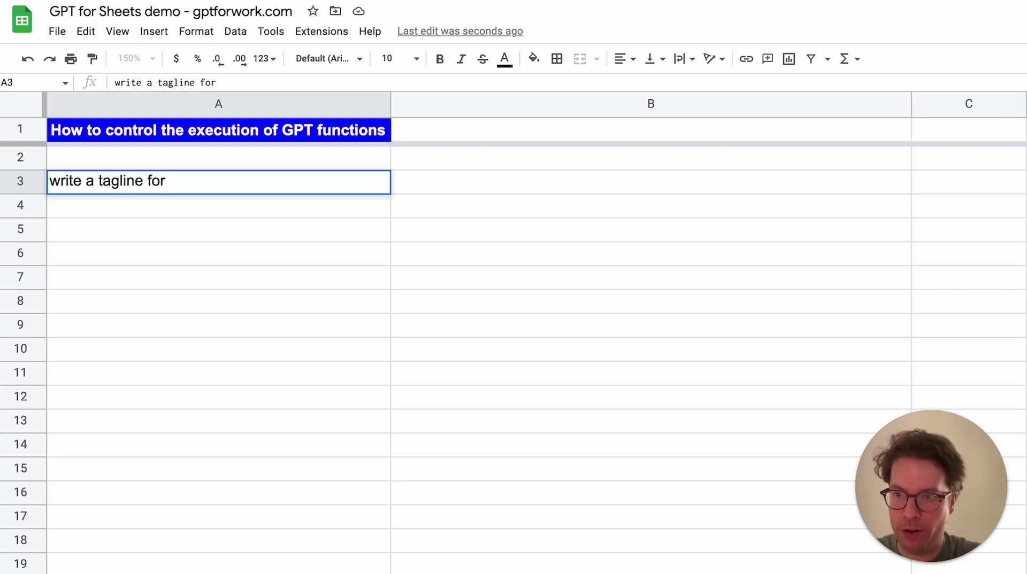
{"action": "type", "text": "a shampoo"}
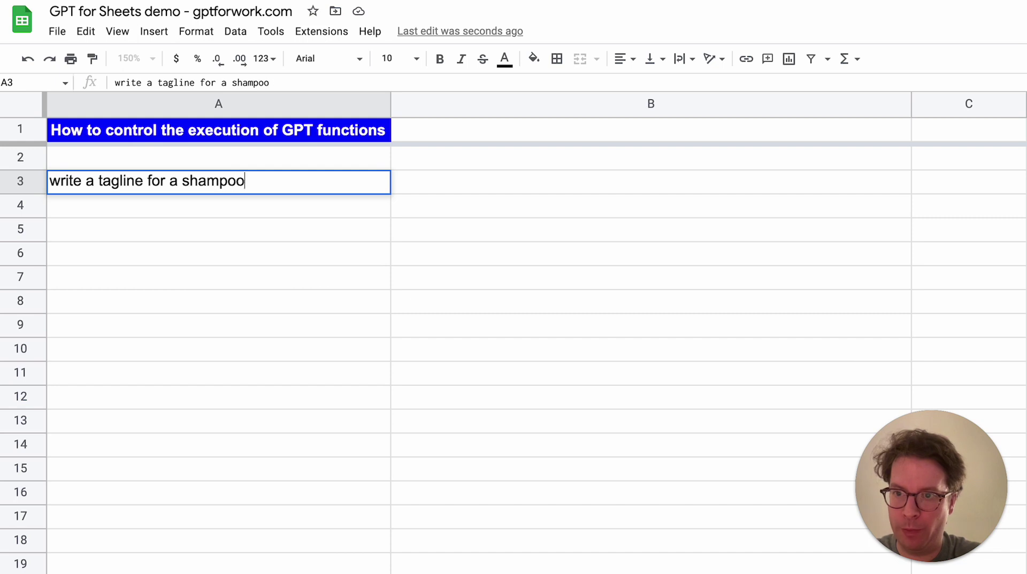
{"action": "key", "text": "Return"}
{"action": "left_click", "coordinate": [651, 182]}
{"action": "type", "text": "=GPT("}
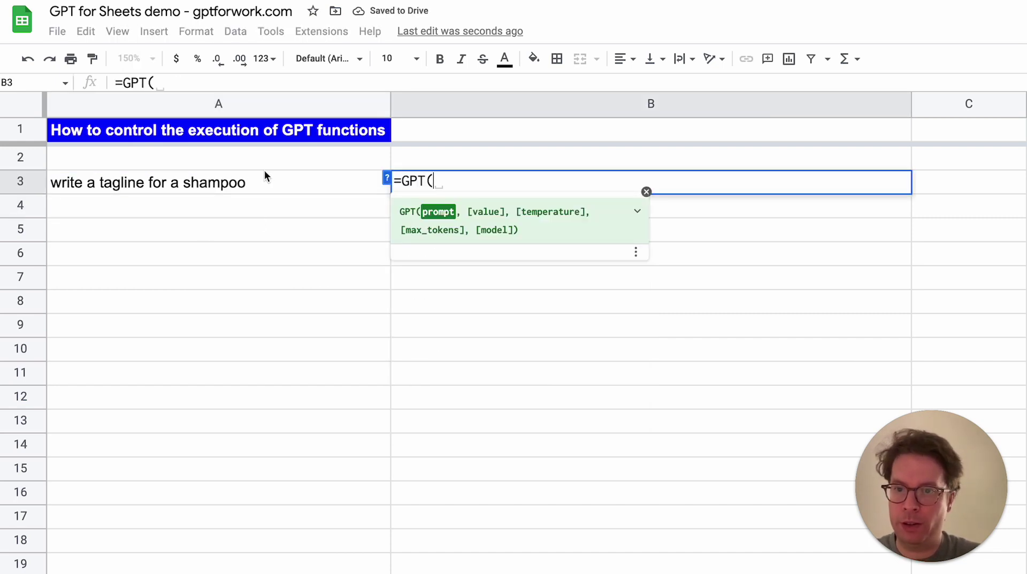
{"action": "left_click", "coordinate": [304, 181]}
{"action": "key", "text": "Return"}
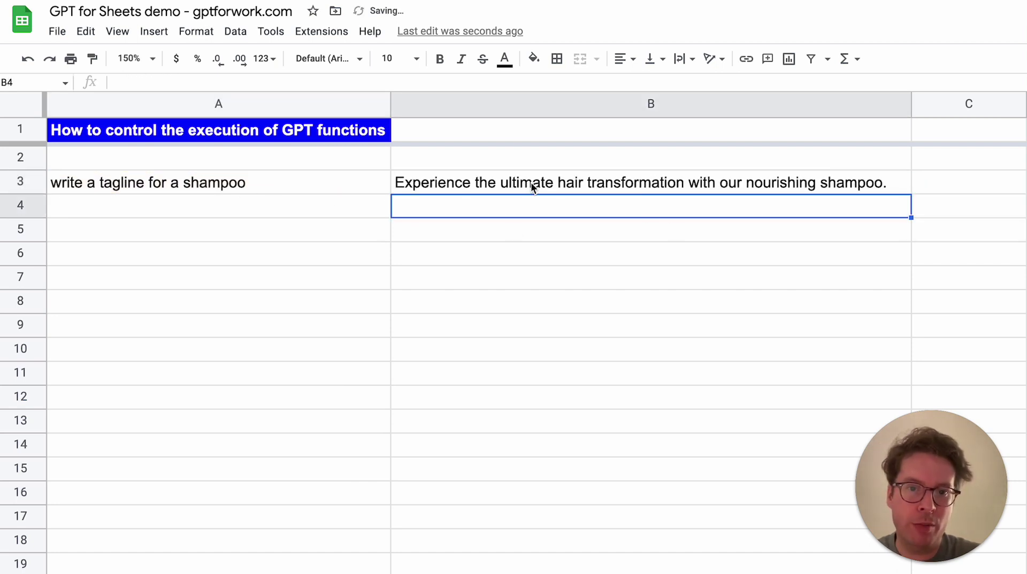
{"action": "left_click", "coordinate": [576, 182]}
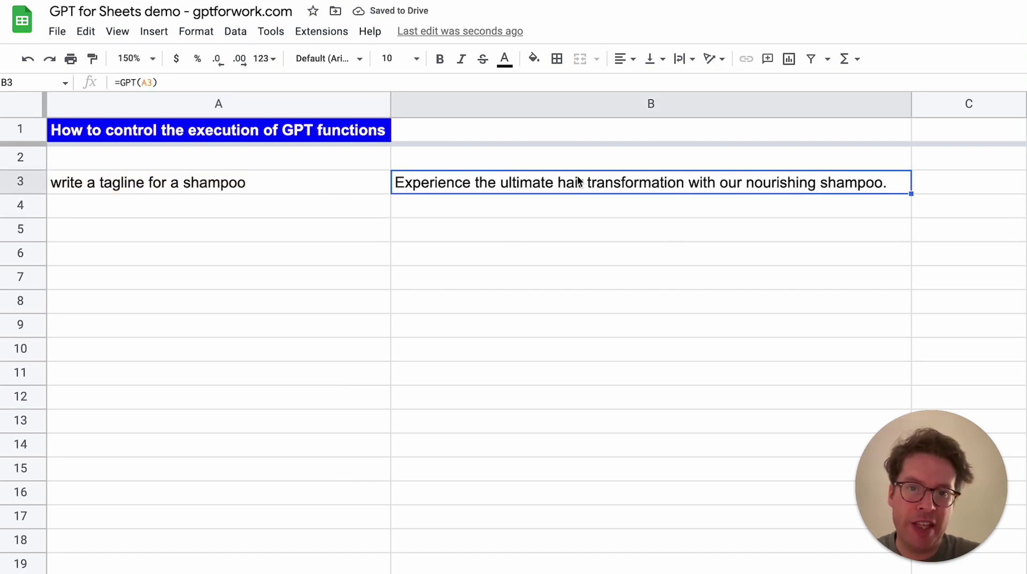
{"action": "left_click", "coordinate": [570, 211]}
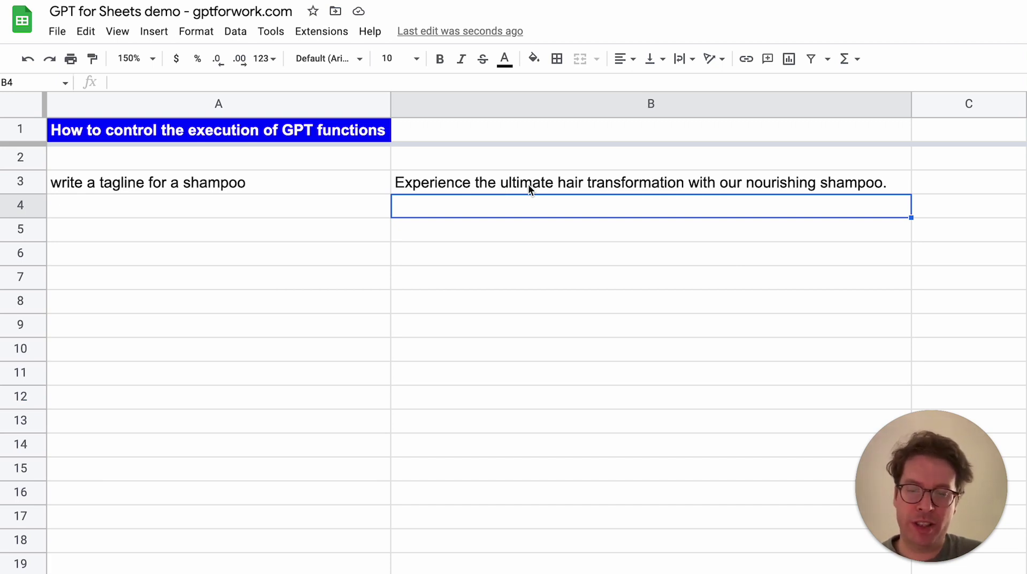
- Enter 'wait' as the control value in B2
{"action": "left_click", "coordinate": [463, 166]}
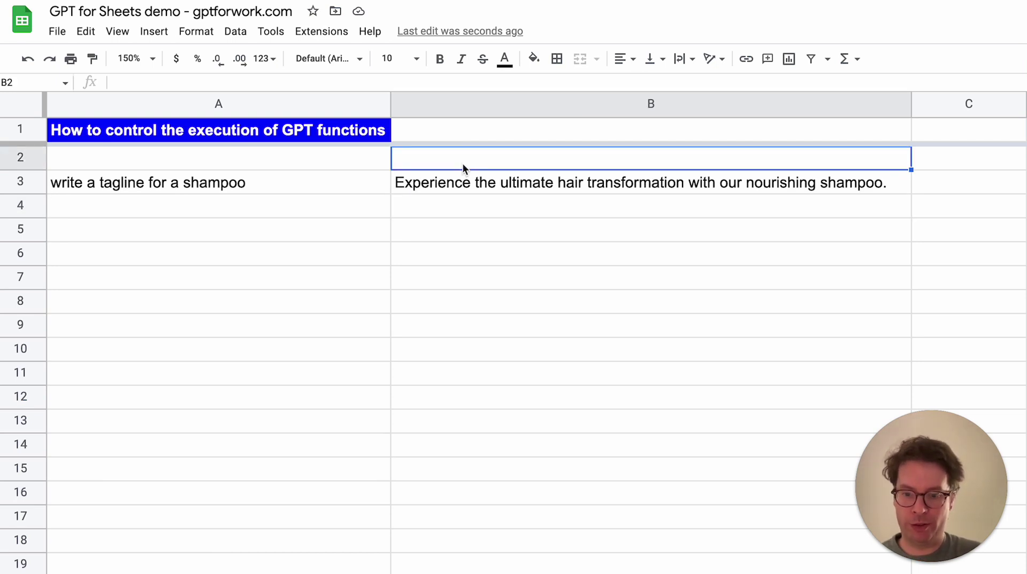
{"action": "type", "text": "wait"}
{"action": "key", "text": "Return"}
{"action": "left_click", "coordinate": [419, 158]}
- Rewrite B3 as =IF(B2<>"wait", GPT(A3), "wait") so it shows wait while B2 says wait
{"action": "left_click", "coordinate": [478, 183]}
{"action": "double_click", "coordinate": [477, 182]}
{"action": "left_click", "coordinate": [417, 181]}
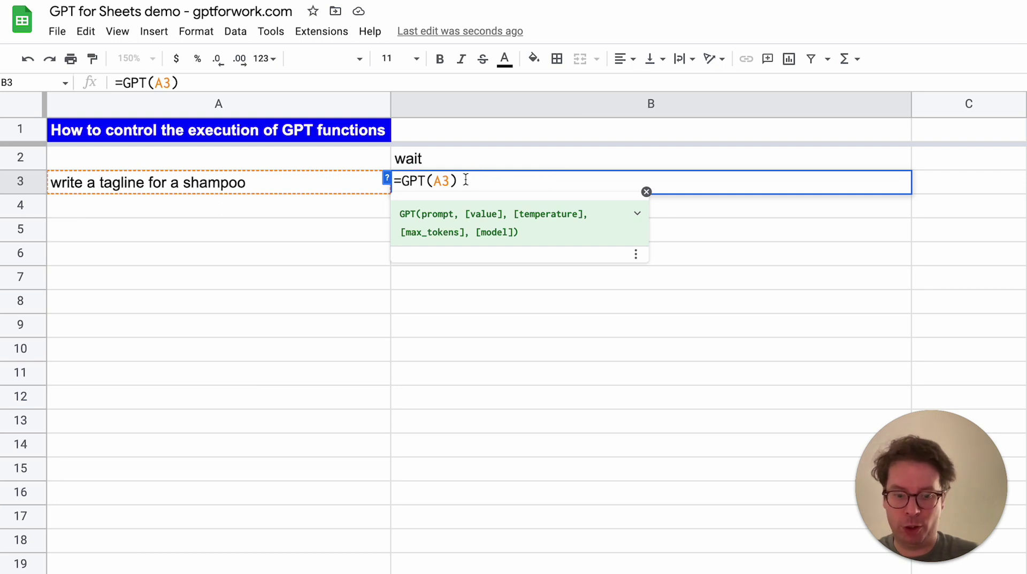
{"action": "type", "text": "IF("}
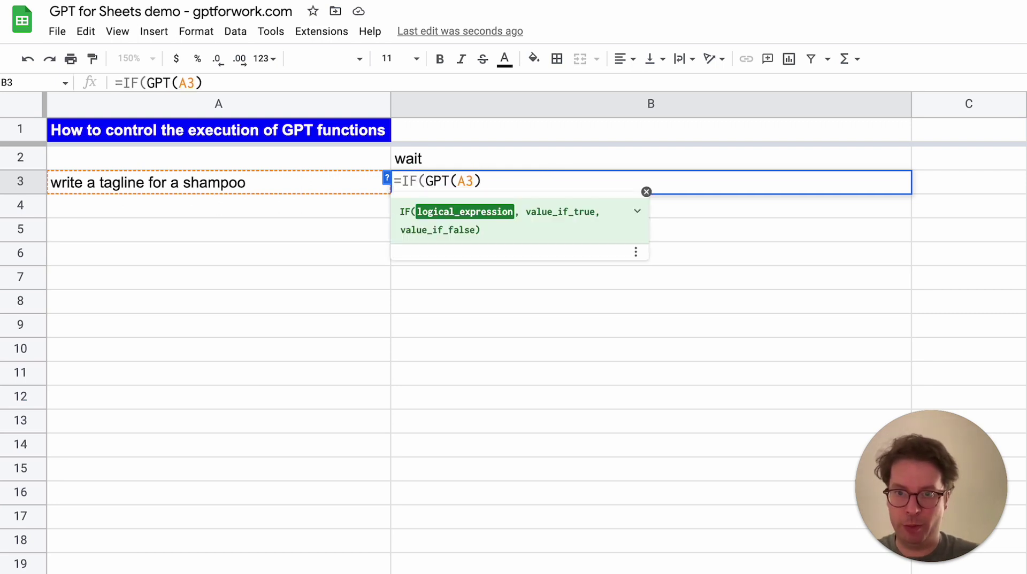
{"action": "left_click", "coordinate": [405, 160]}
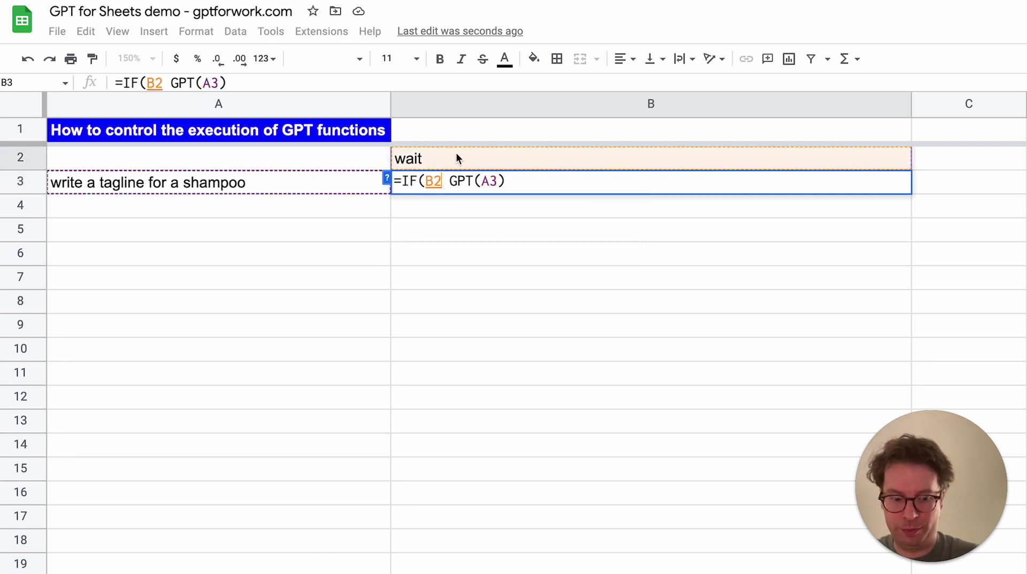
{"action": "type", "text": "<>\"wa"}
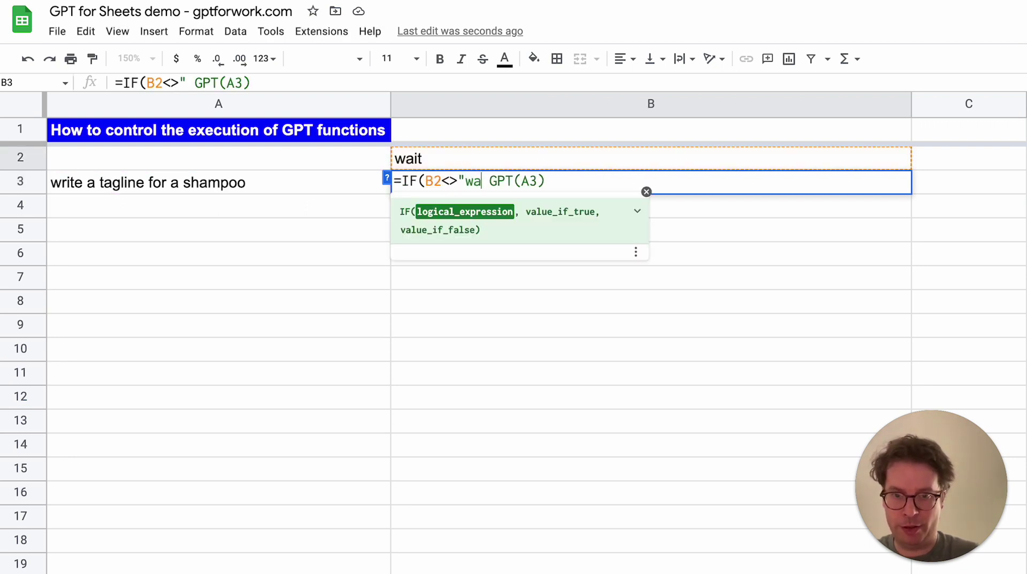
{"action": "type", "text": "it\""}
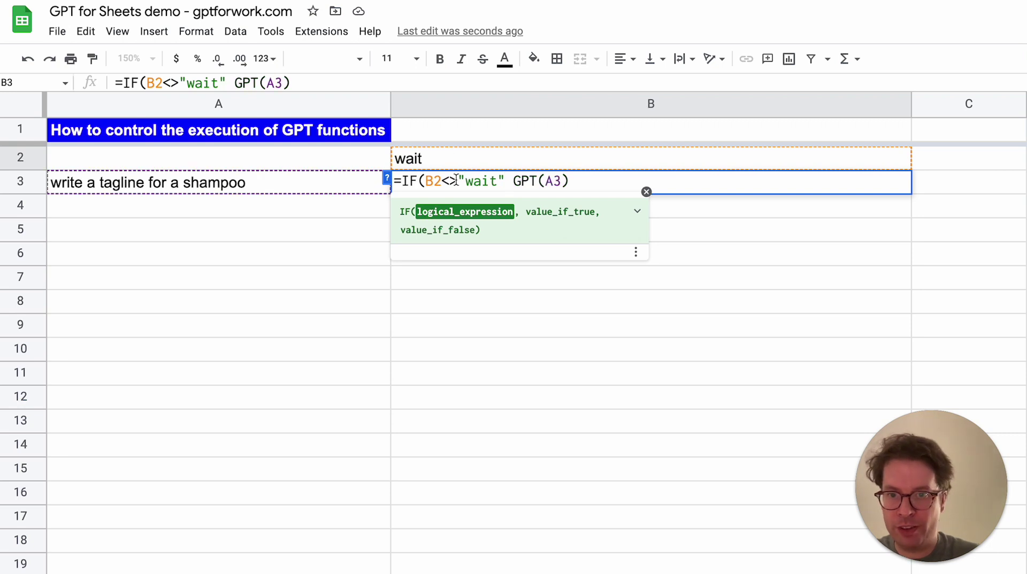
{"action": "left_click_drag", "start_coordinate": [458, 181], "coordinate": [442, 181]}
{"action": "key", "text": "Right"}
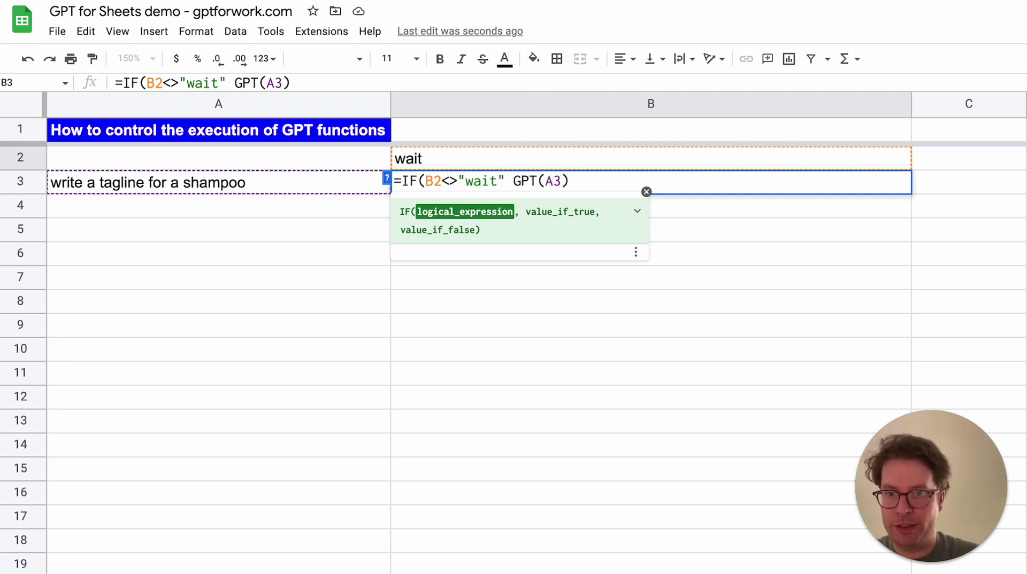
{"action": "key", "text": "Right"}
{"action": "key", "text": "Right"}
{"action": "key", "text": "Right"}
{"action": "key", "text": "Right"}
{"action": "key", "text": "Right"}
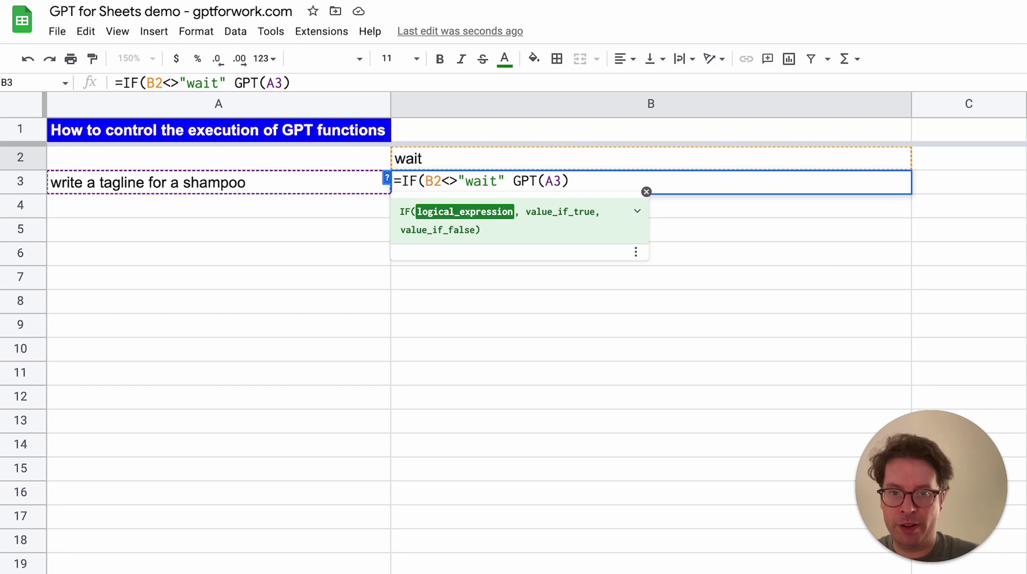
{"action": "type", "text": ","}
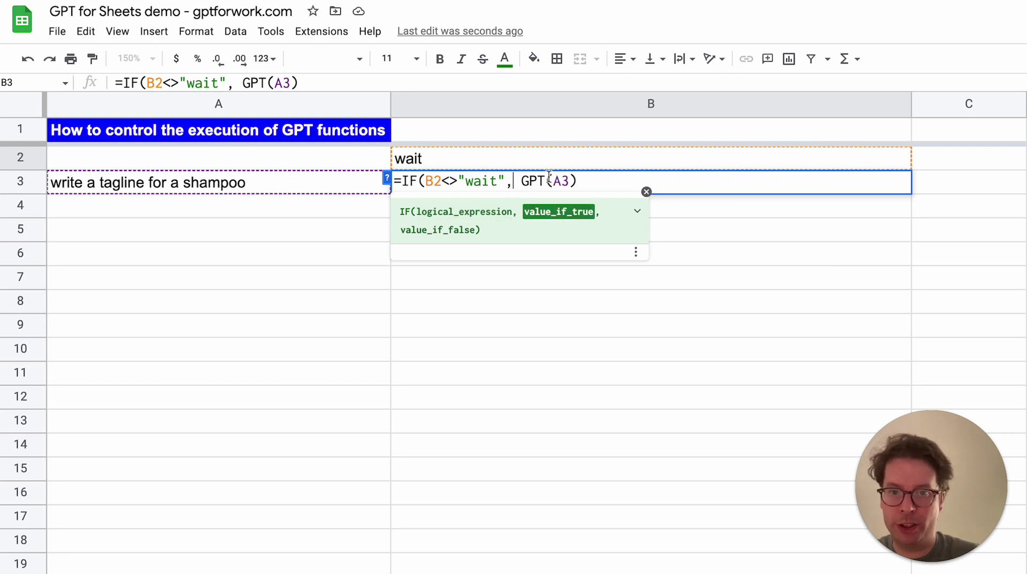
{"action": "left_click", "coordinate": [591, 181]}
{"action": "type", "text": ", \"wait\")"}
{"action": "key", "text": "Return"}
- Set B2 to 1 so B3 generates the shampoo tagline
{"action": "left_click", "coordinate": [641, 182]}
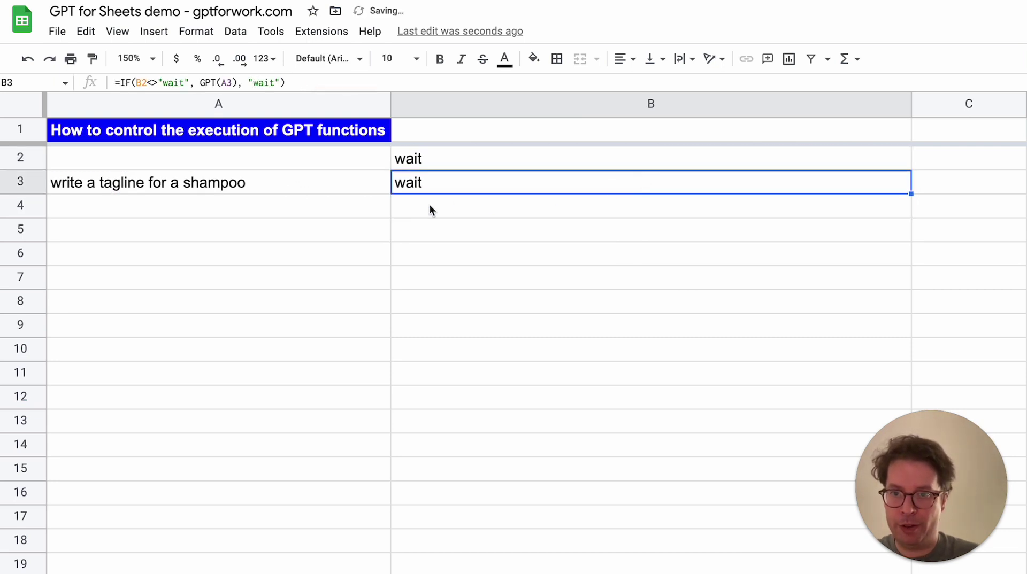
{"action": "left_click", "coordinate": [447, 159]}
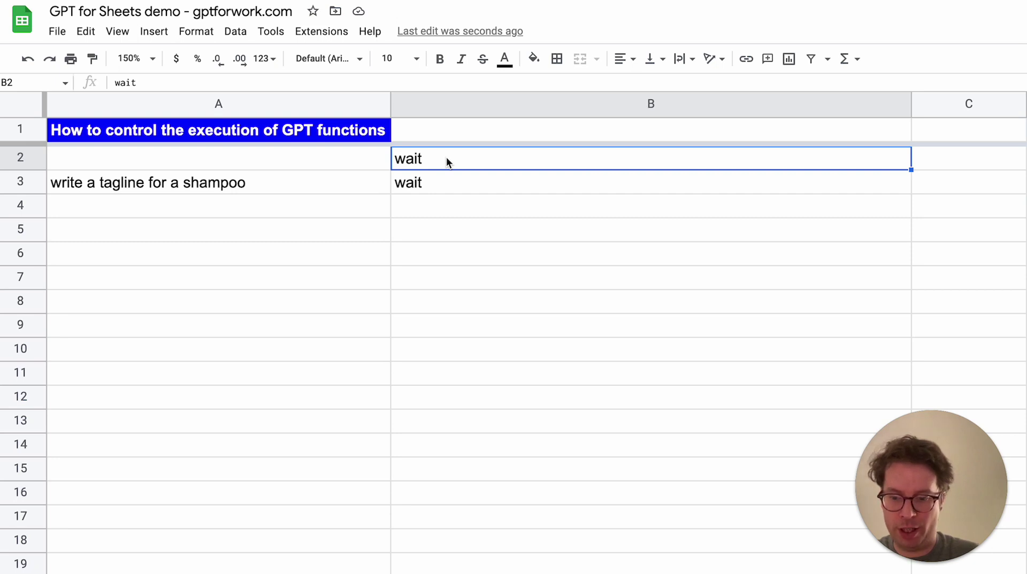
{"action": "type", "text": "1"}
{"action": "key", "text": "Return"}
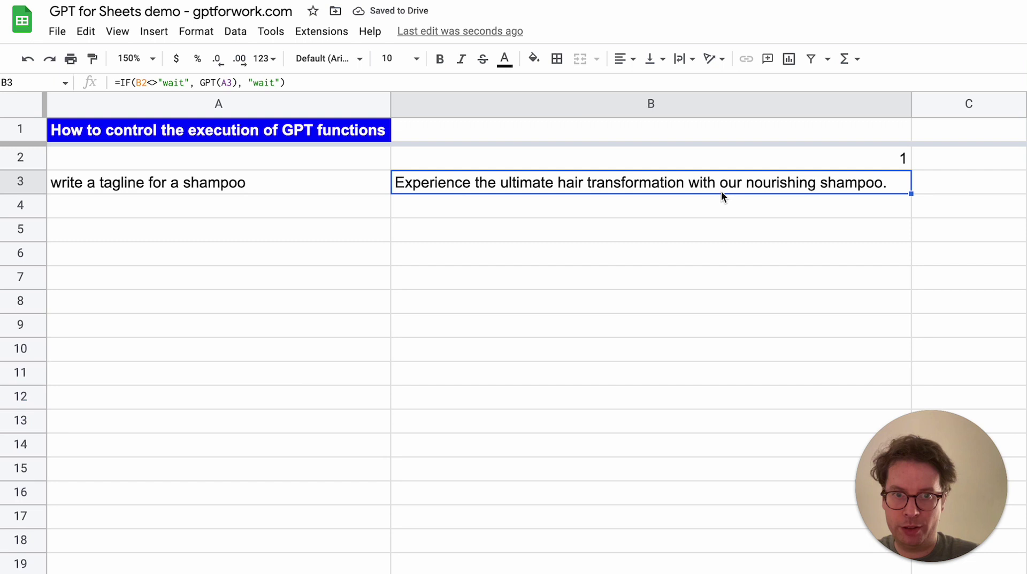
- Set B2 back to 'wait' so B3 returns to showing wait
{"action": "left_click", "coordinate": [753, 153]}
{"action": "type", "text": "wait"}
{"action": "key", "text": "Return"}
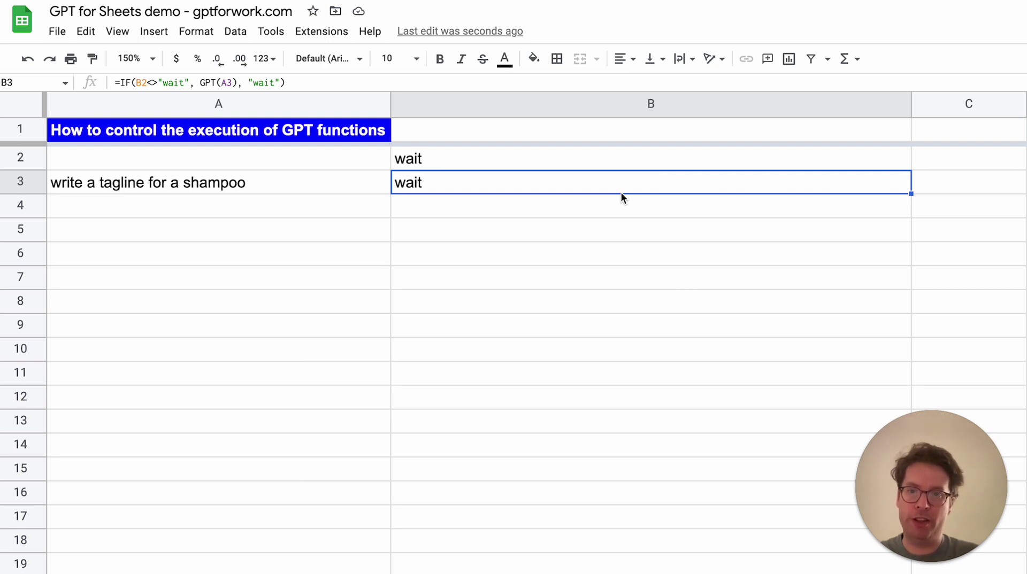
{"action": "left_click", "coordinate": [422, 163]}
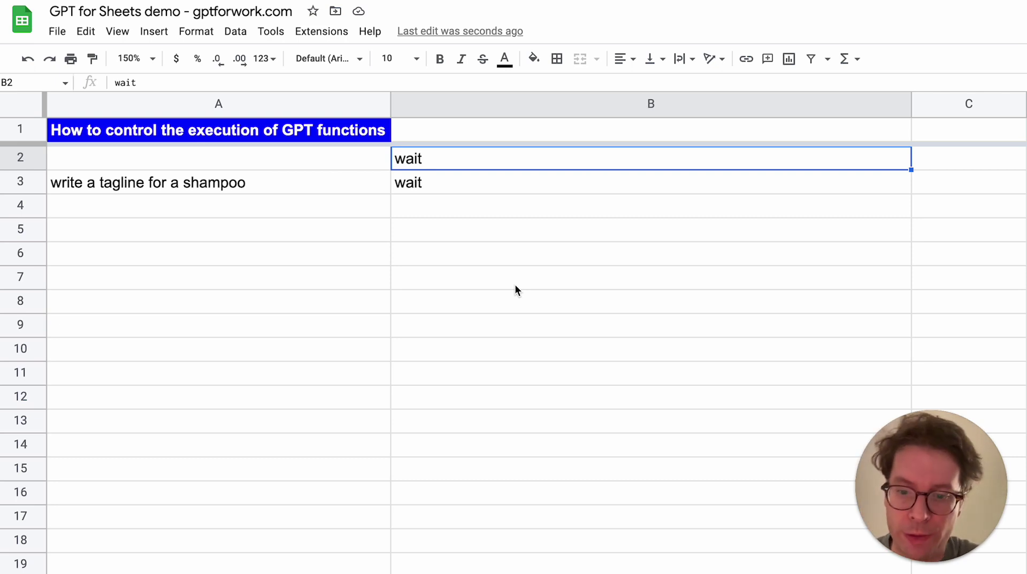
- Scroll down to the story section and check trigger cell B21 and the opening sentence in A22
{"action": "scroll", "coordinate": [515, 285], "scroll_direction": "down", "scroll_amount": 5}
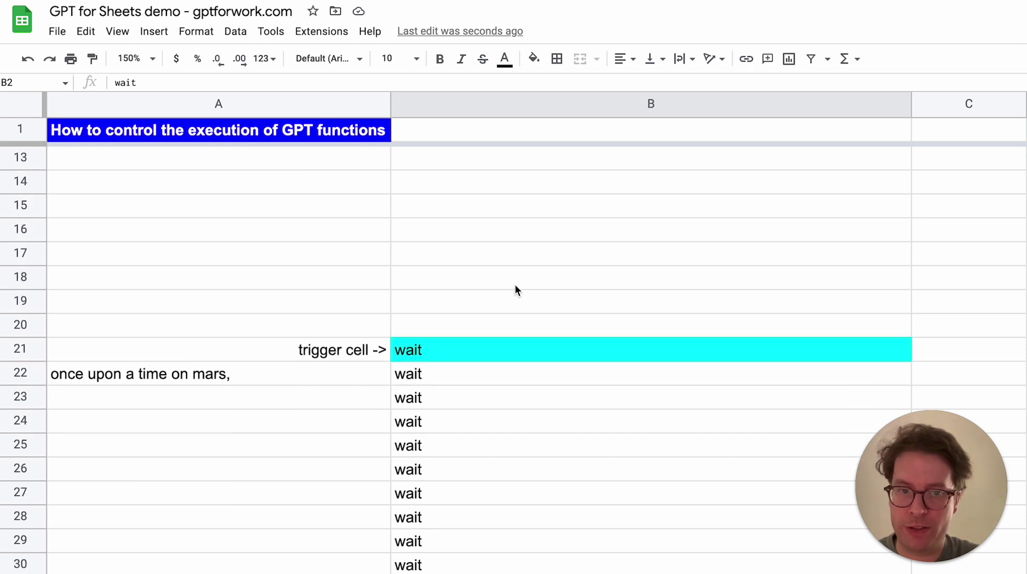
{"action": "scroll", "coordinate": [514, 287], "scroll_direction": "down", "scroll_amount": 2}
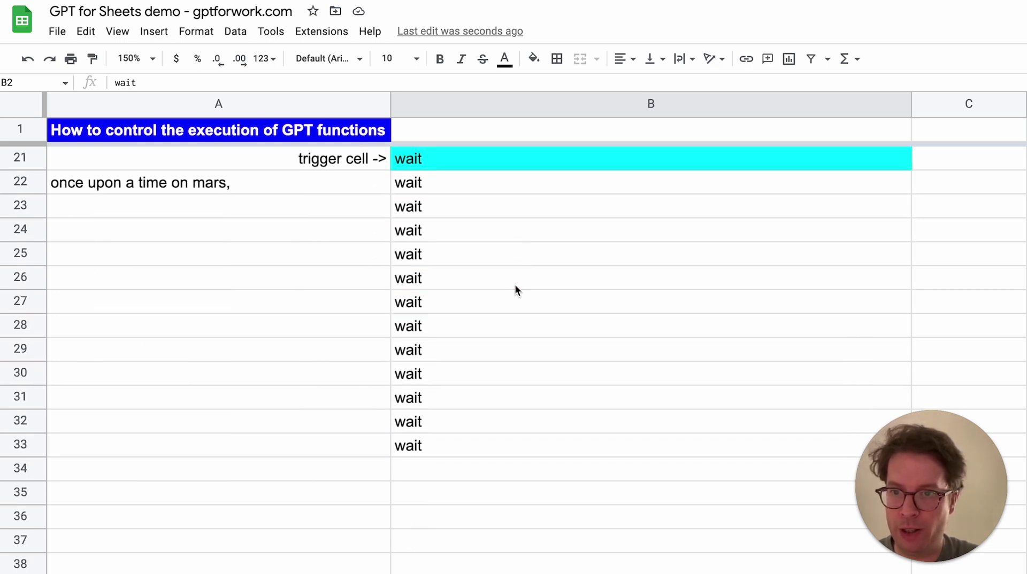
{"action": "left_click", "coordinate": [418, 167]}
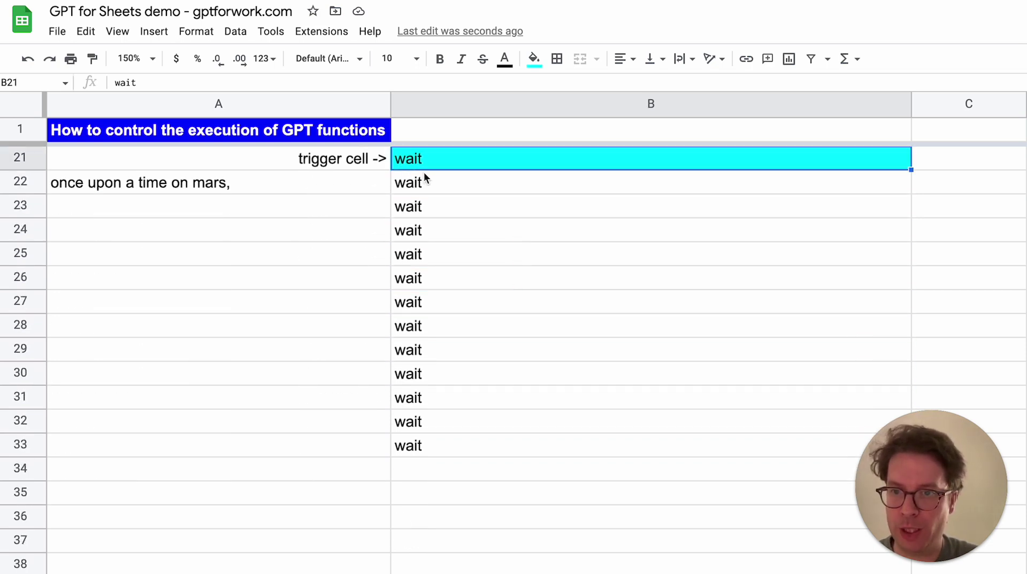
{"action": "left_click", "coordinate": [151, 188]}
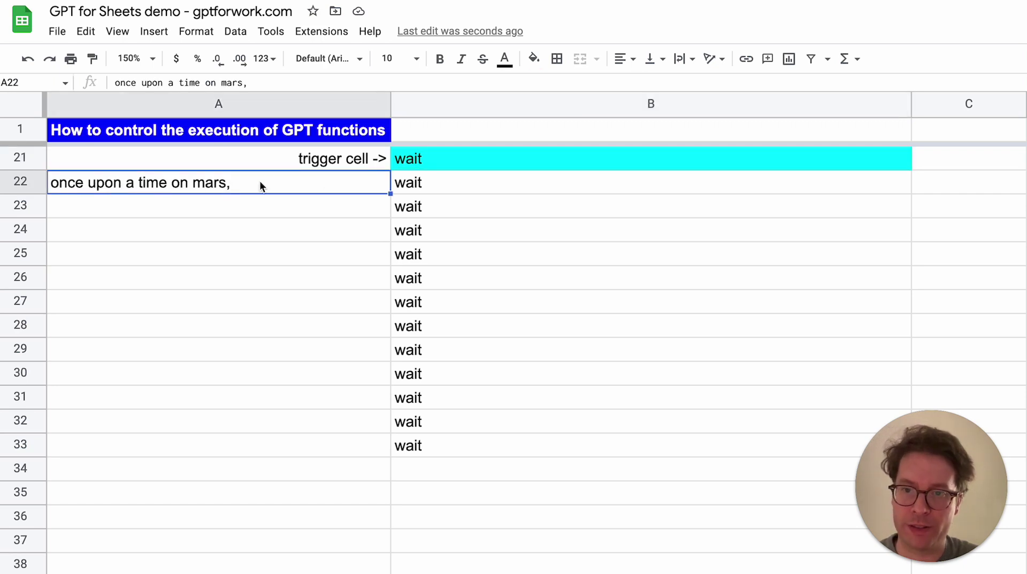
- Inspect B22's formula: the GPT call adding 10 words to A22, gated on B21 not being wait
{"action": "left_click", "coordinate": [466, 183]}
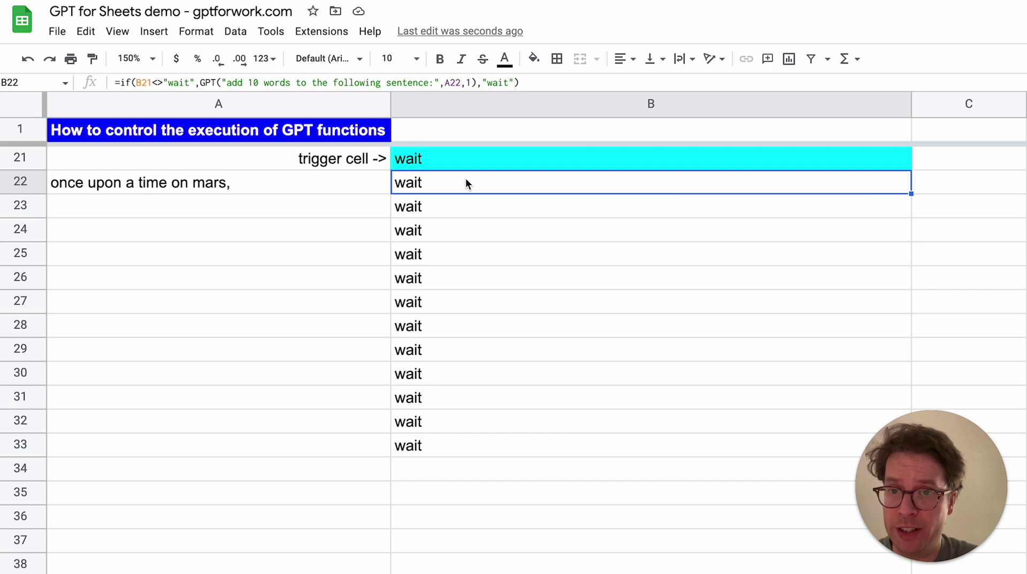
{"action": "double_click", "coordinate": [458, 186]}
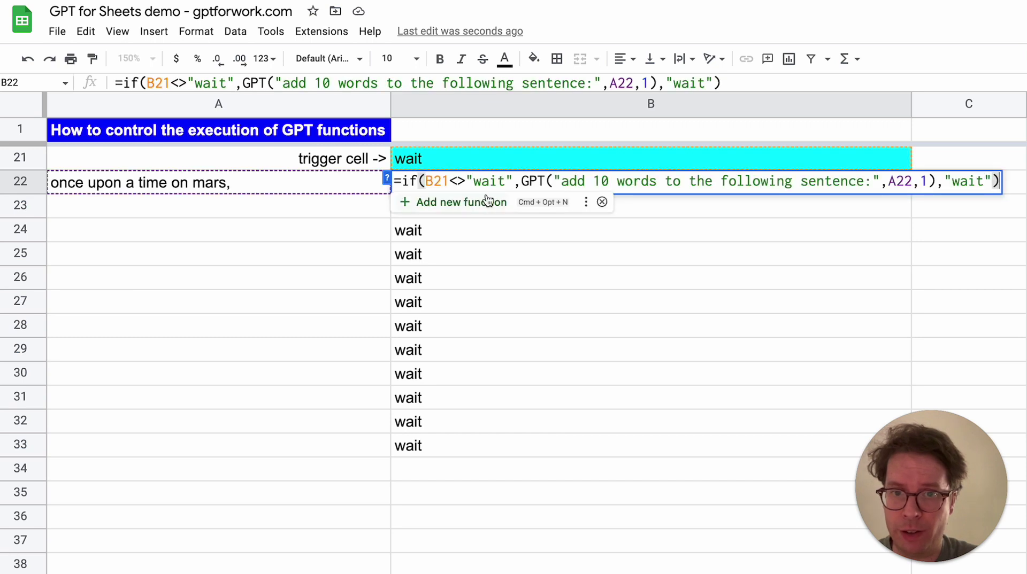
{"action": "left_click", "coordinate": [601, 204]}
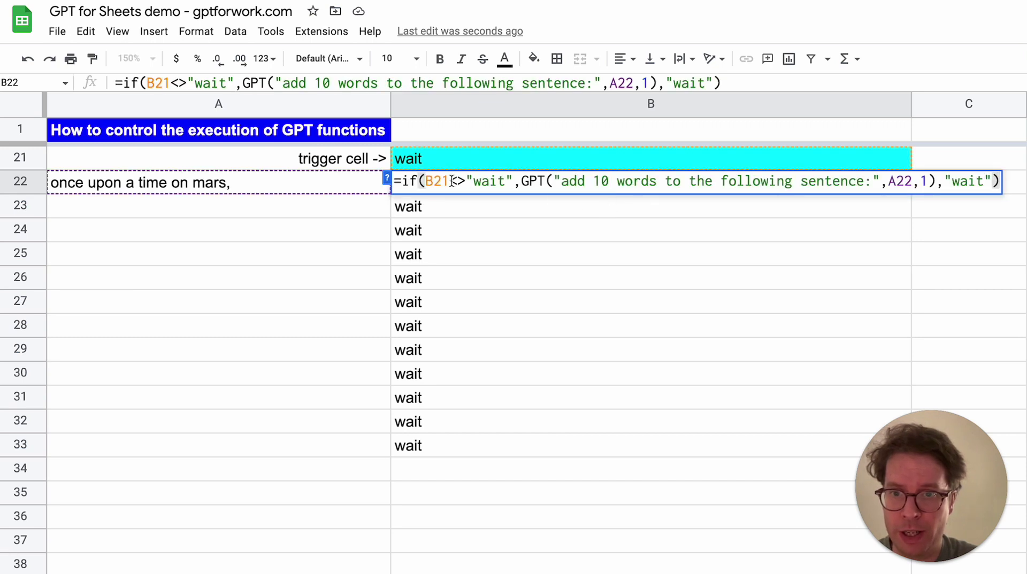
{"action": "left_click", "coordinate": [536, 181]}
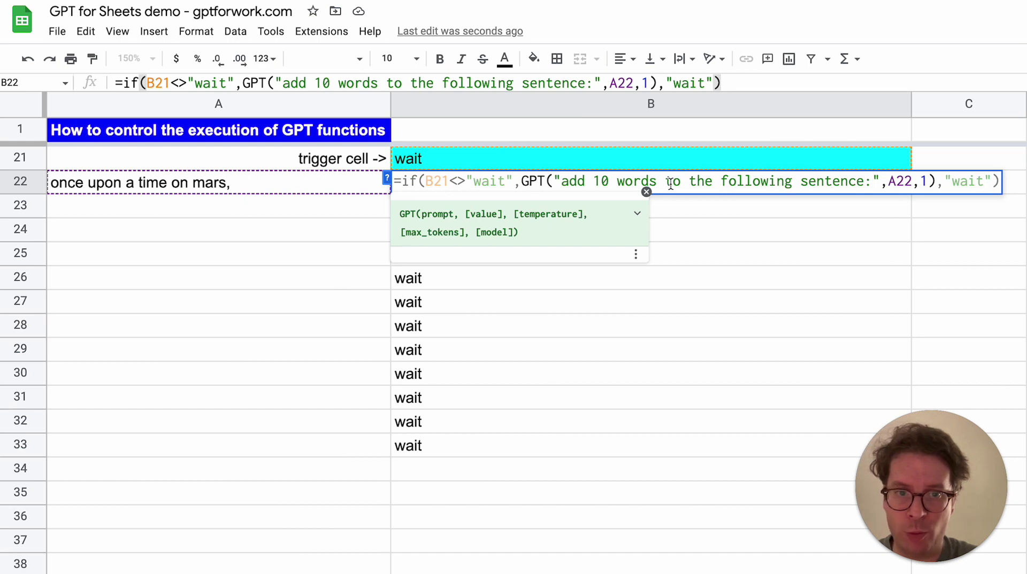
{"action": "left_click", "coordinate": [893, 181]}
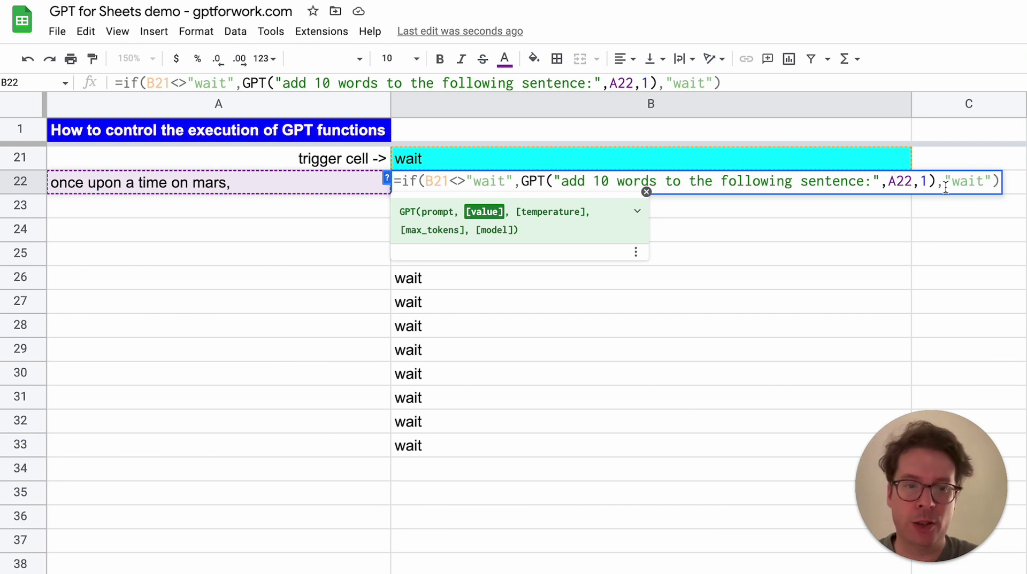
{"action": "left_click", "coordinate": [492, 182]}
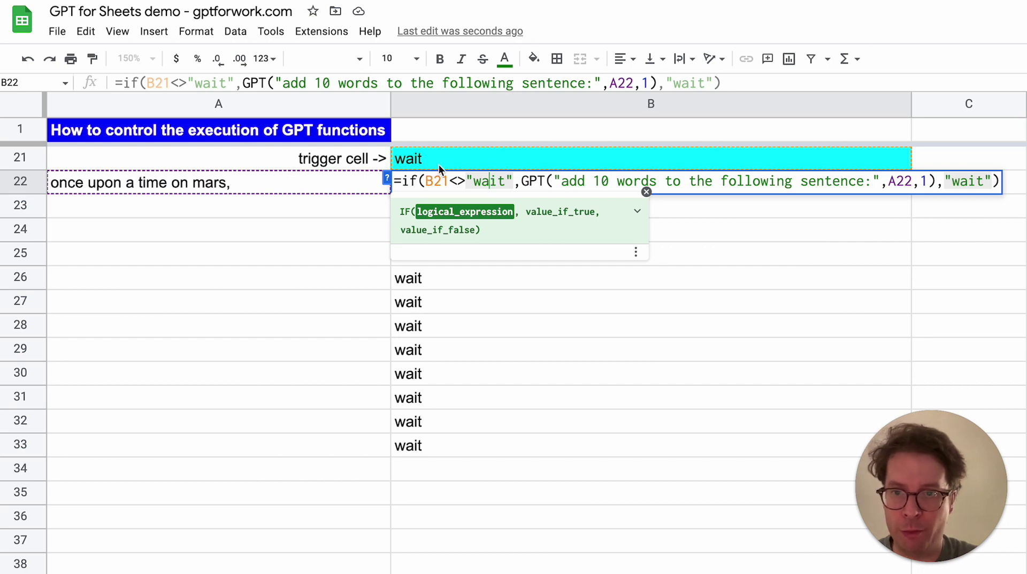
{"action": "left_click", "coordinate": [429, 159]}
{"action": "left_click", "coordinate": [429, 187]}
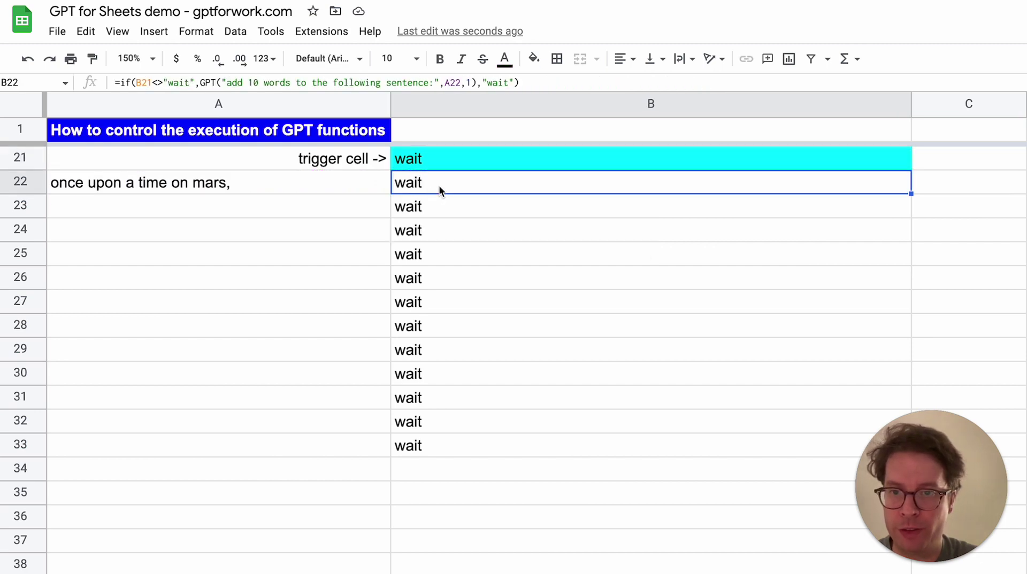
{"action": "double_click", "coordinate": [438, 185]}
{"action": "left_click", "coordinate": [452, 185]}
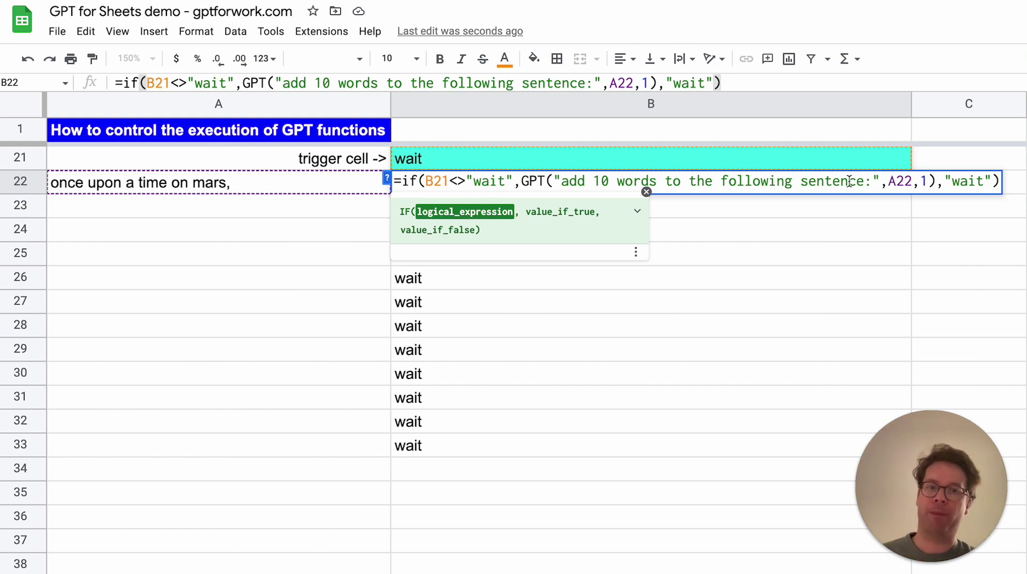
{"action": "key", "text": "Return"}
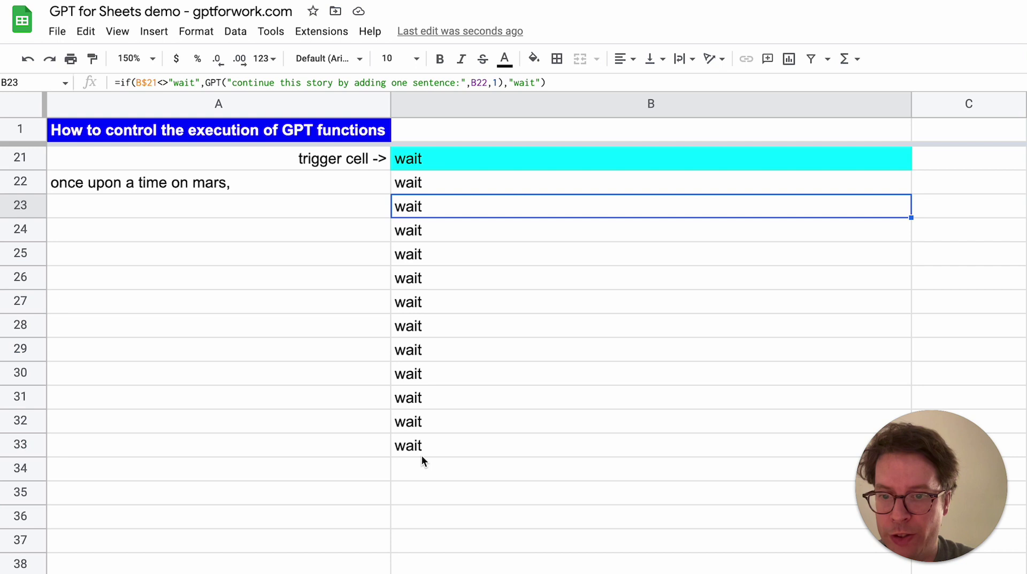
{"action": "double_click", "coordinate": [427, 206]}
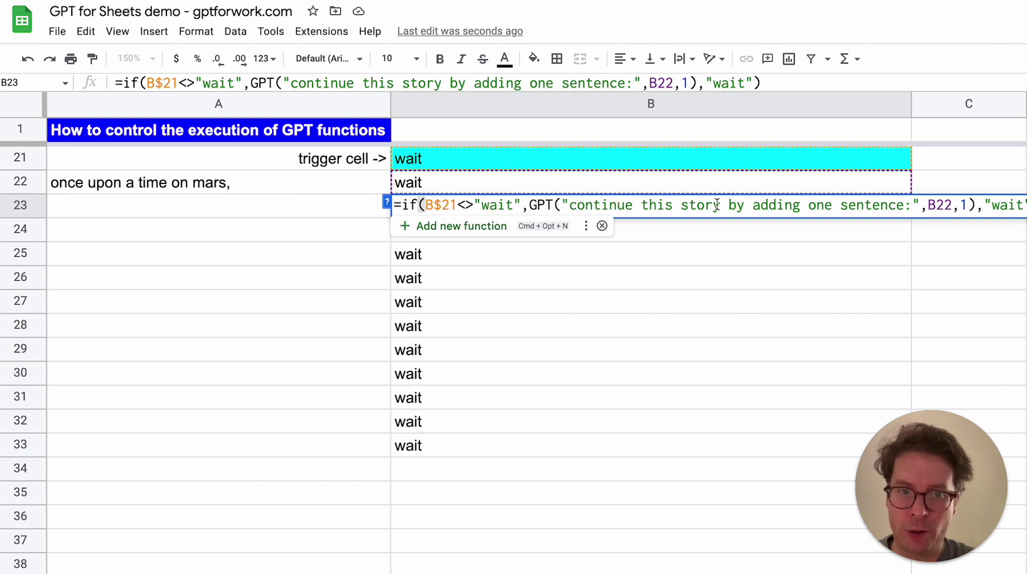
{"action": "left_click", "coordinate": [939, 205]}
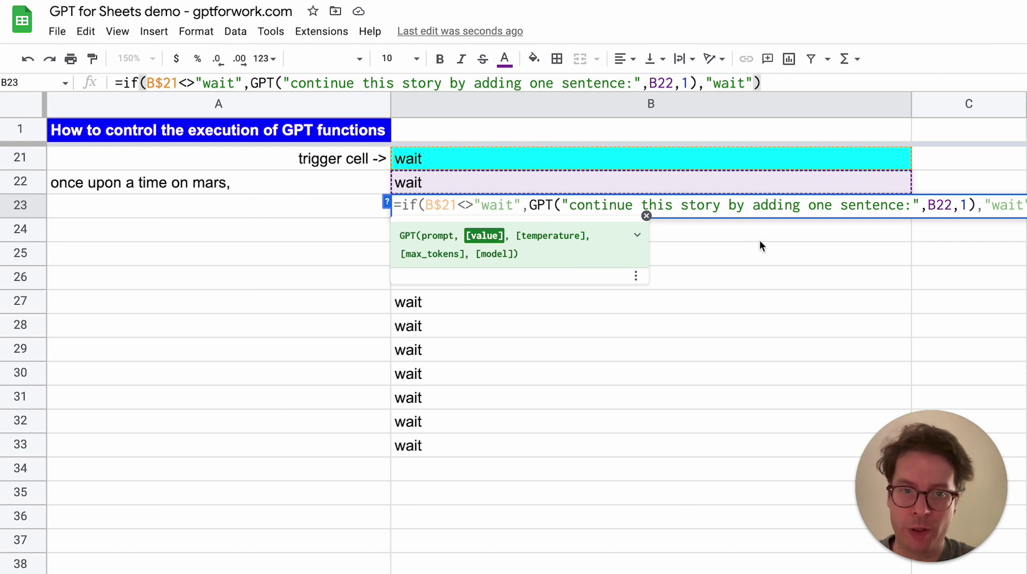
{"action": "key", "text": "Return"}
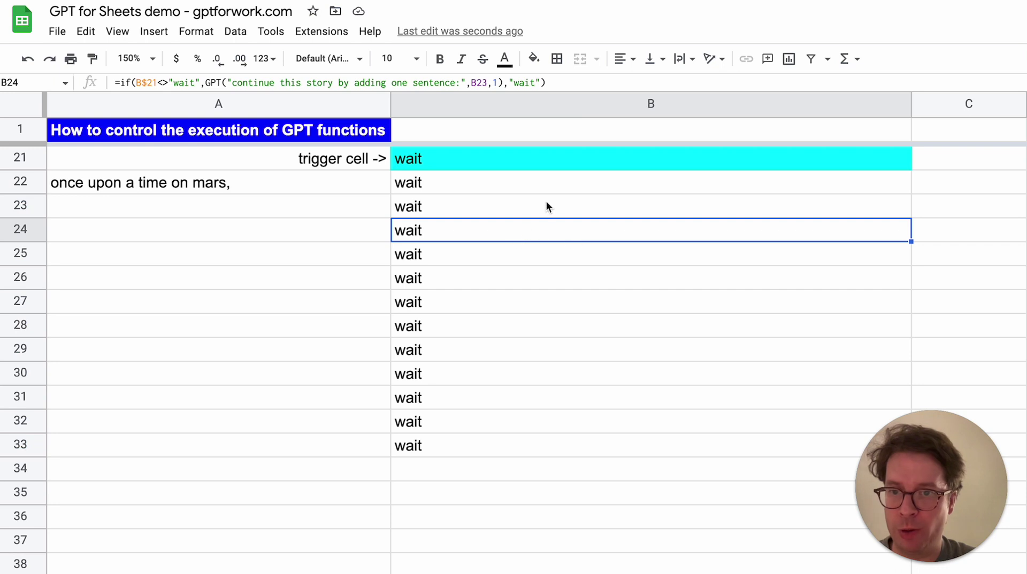
{"action": "double_click", "coordinate": [528, 239]}
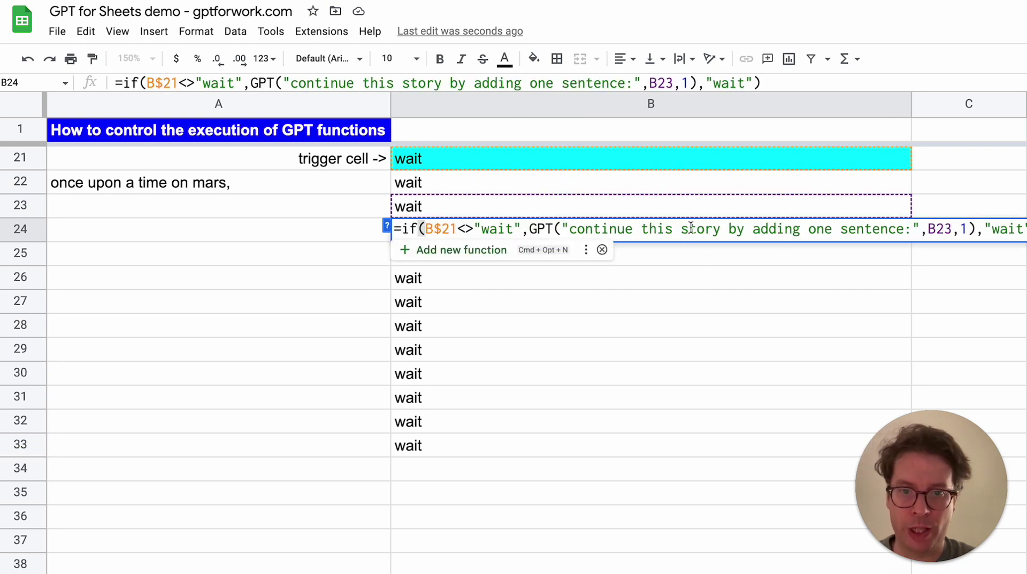
{"action": "left_click", "coordinate": [602, 249]}
{"action": "left_click", "coordinate": [456, 227]}
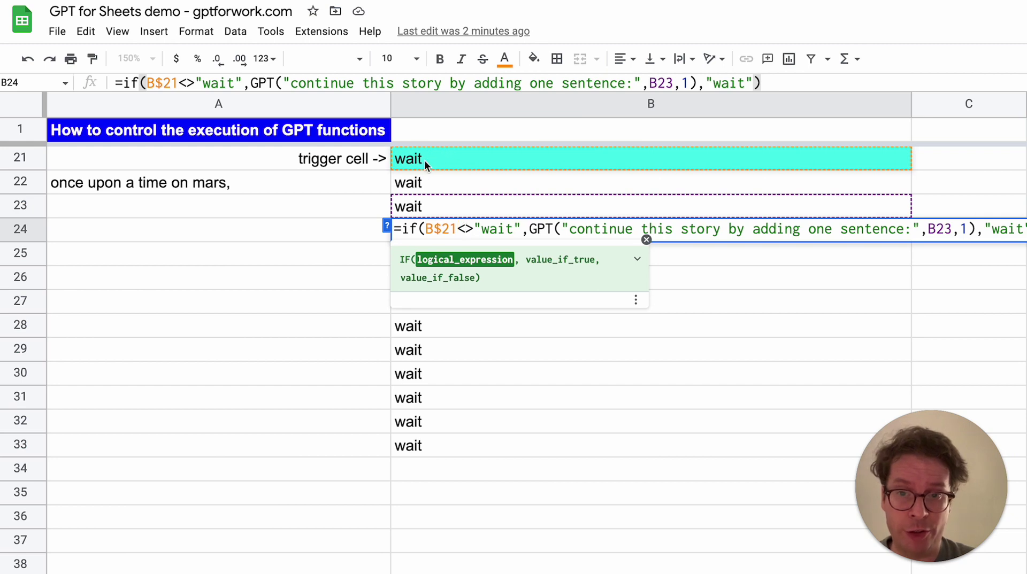
- Set trigger cell B21 to 'go' to generate the Mars story
{"action": "left_click", "coordinate": [351, 260]}
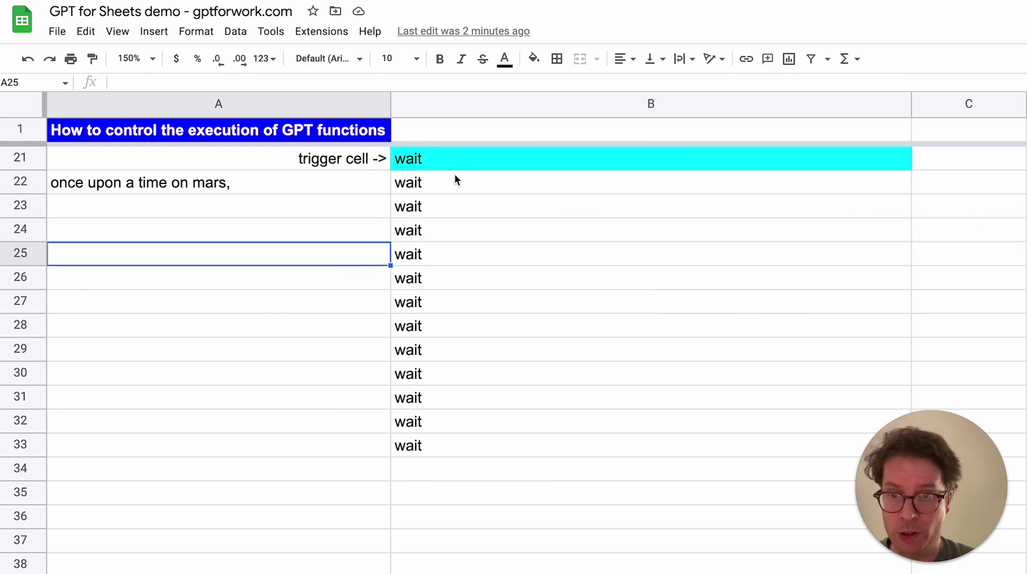
{"action": "left_click", "coordinate": [463, 155]}
{"action": "type", "text": "go"}
{"action": "key", "text": "Return"}
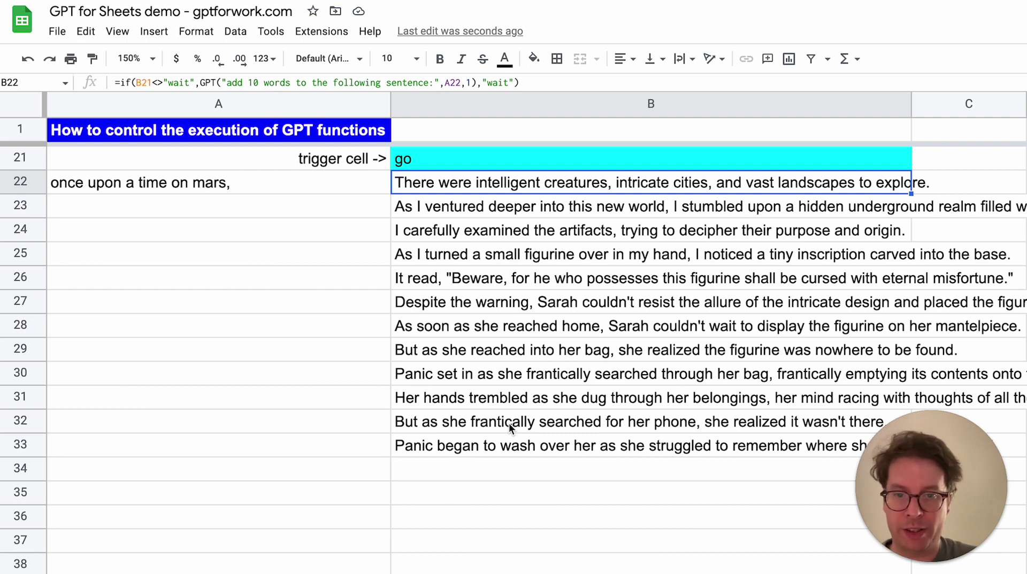
- Reset trigger cell B21 to 'wait' to halt the story formulas
{"action": "left_click", "coordinate": [460, 206]}
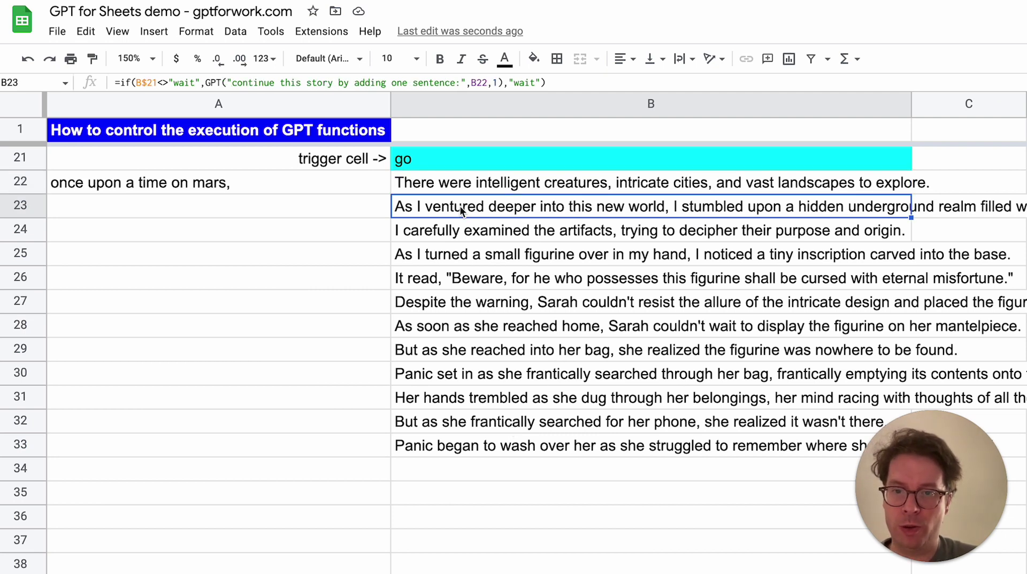
{"action": "left_click", "coordinate": [485, 162]}
{"action": "type", "text": "wait"}
{"action": "key", "text": "Return"}
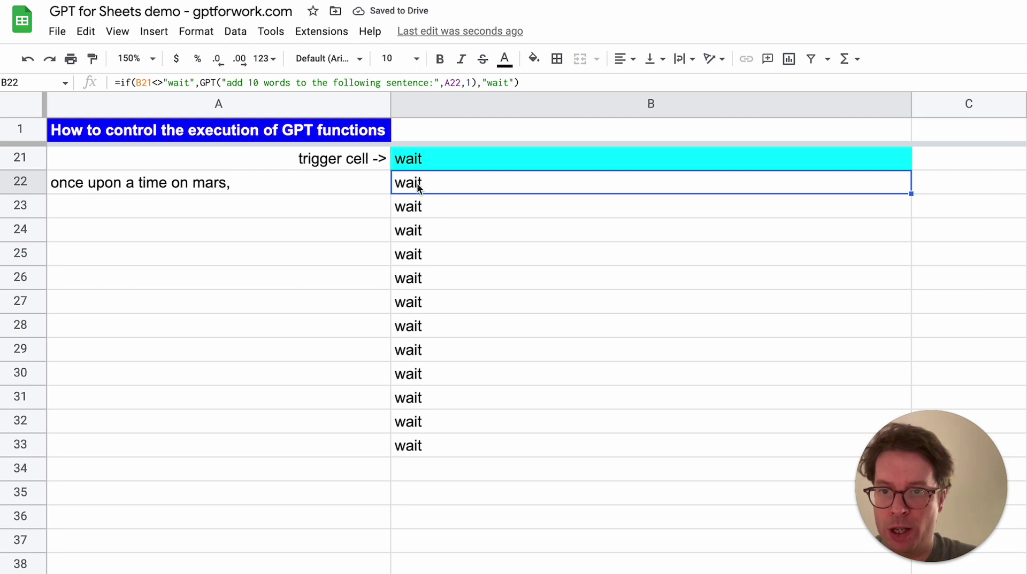
- Change B23's condition from B$21 to B22 so it waits on the cell above
{"action": "left_click", "coordinate": [430, 205]}
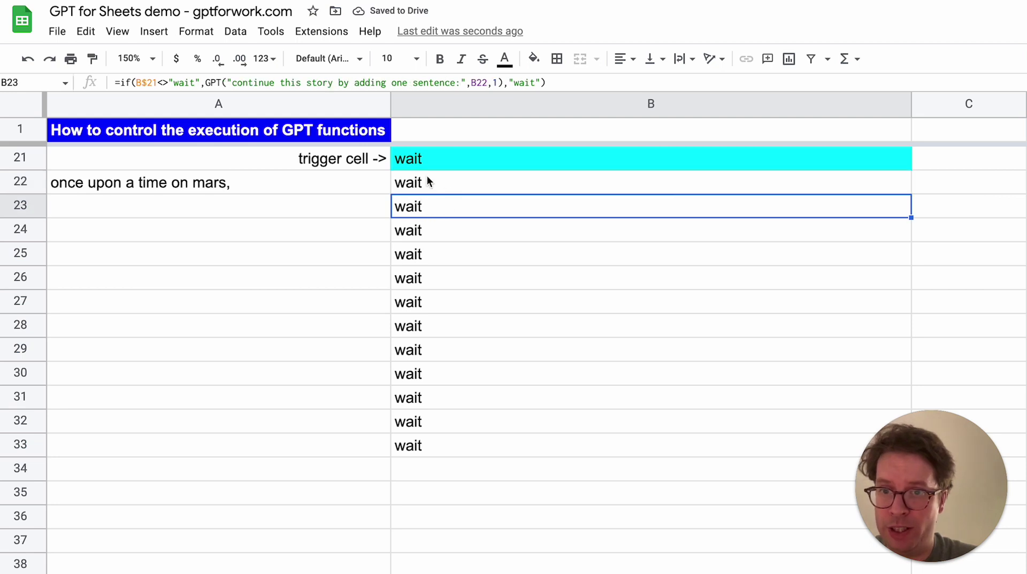
{"action": "left_click", "coordinate": [425, 180]}
{"action": "double_click", "coordinate": [427, 207]}
{"action": "key", "text": "Right"}
{"action": "key", "text": "Right"}
{"action": "key", "text": "Right"}
{"action": "key", "text": "Right"}
{"action": "key", "text": "BackSpace"}
{"action": "key", "text": "BackSpace"}
{"action": "key", "text": "BackSpace"}
{"action": "type", "text": "22"}
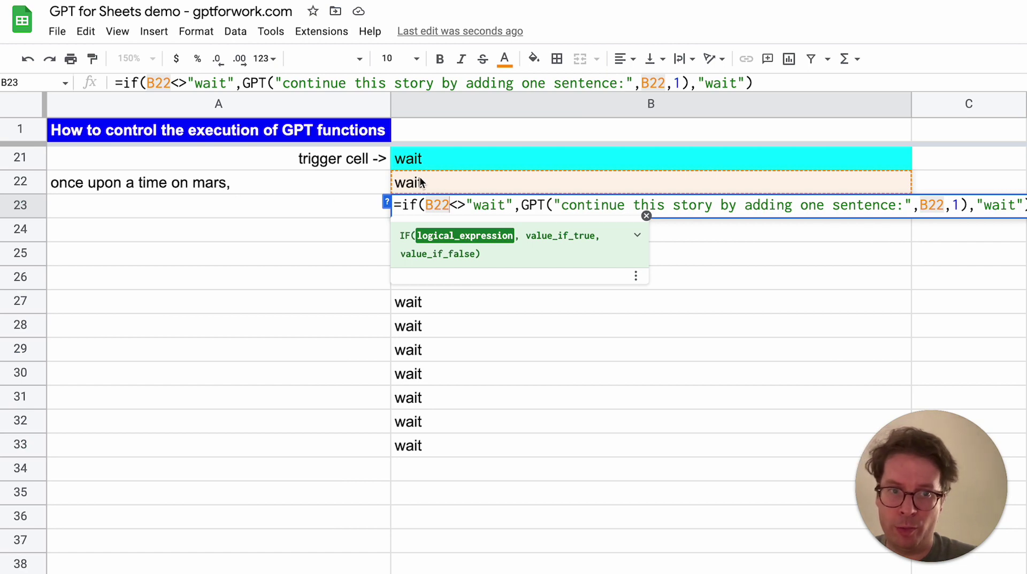
{"action": "key", "text": "Return"}
{"action": "left_click", "coordinate": [418, 210]}
{"action": "double_click", "coordinate": [448, 204]}
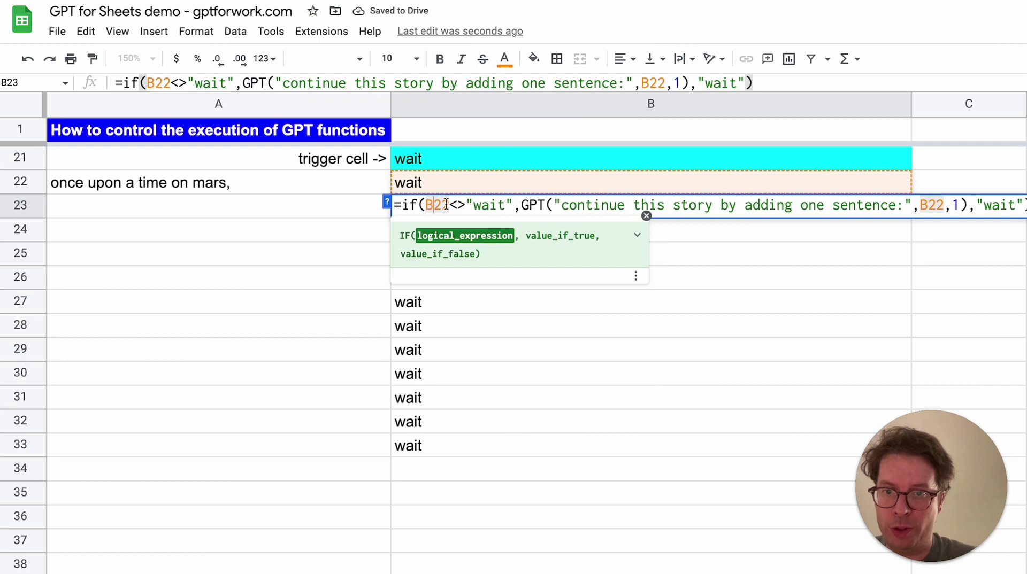
{"action": "key", "text": "Escape"}
- Change B24's condition from B$21 to B23
{"action": "left_click", "coordinate": [447, 227]}
{"action": "double_click", "coordinate": [447, 226]}
{"action": "left_click", "coordinate": [455, 229]}
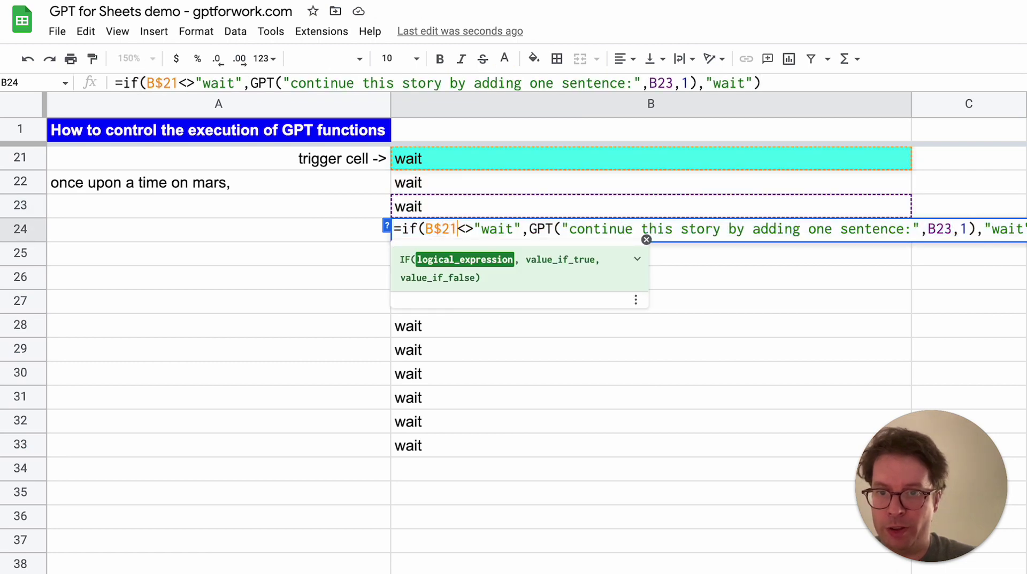
{"action": "key", "text": "BackSpace"}
{"action": "key", "text": "BackSpace"}
{"action": "key", "text": "BackSpace"}
{"action": "type", "text": "23"}
{"action": "key", "text": "Return"}
{"action": "left_click", "coordinate": [419, 232]}
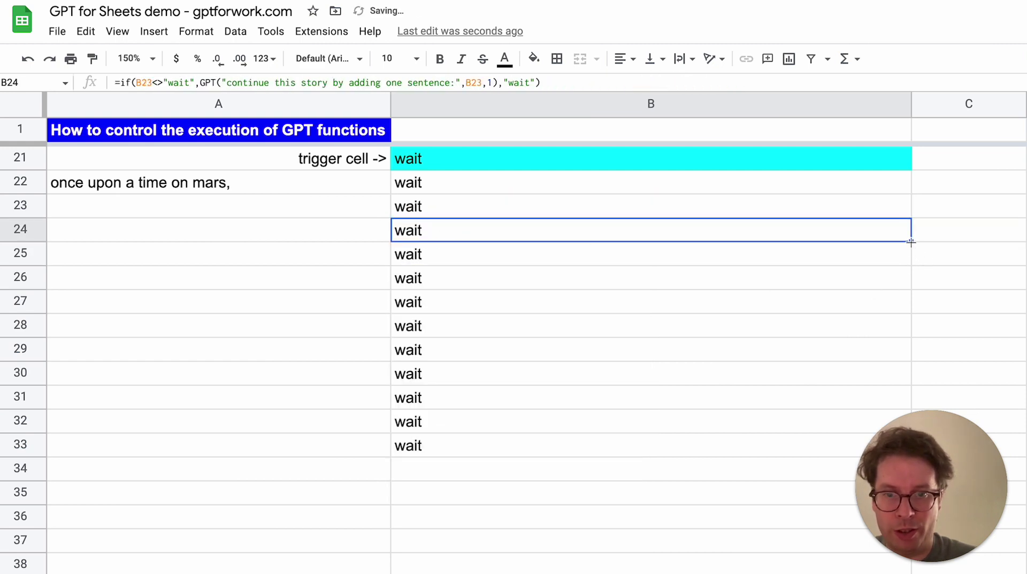
- Fill B24's formula down to B33 and confirm B33 is gated on B32
{"action": "left_click_drag", "start_coordinate": [911, 242], "coordinate": [822, 439]}
{"action": "left_click", "coordinate": [450, 449]}
{"action": "double_click", "coordinate": [418, 449]}
{"action": "left_click", "coordinate": [442, 447]}
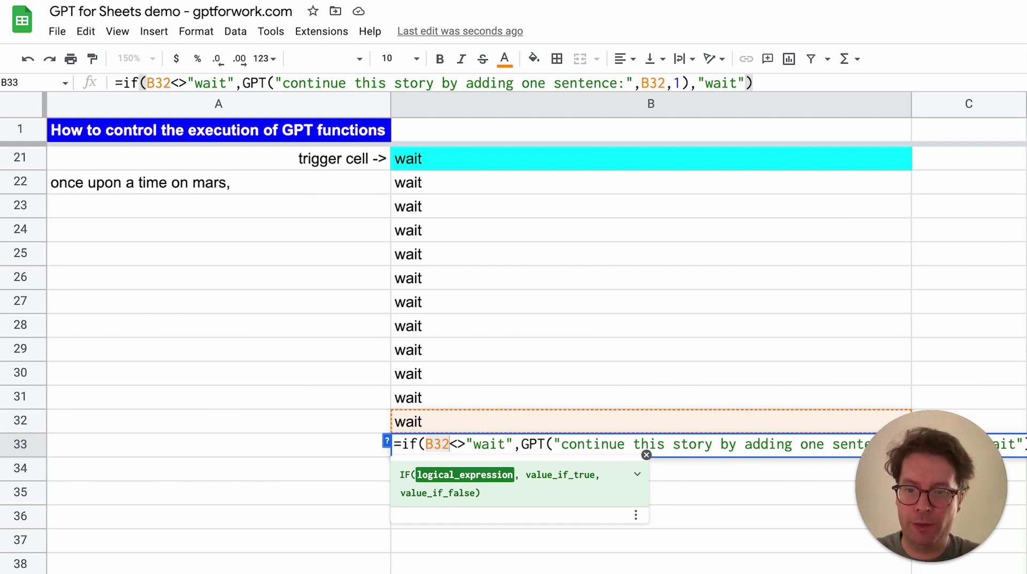
{"action": "key", "text": "Escape"}
- Type 'go' in B21 and scroll down to watch the story fill through B33
{"action": "left_click", "coordinate": [422, 165]}
{"action": "type", "text": "go"}
{"action": "key", "text": "Return"}
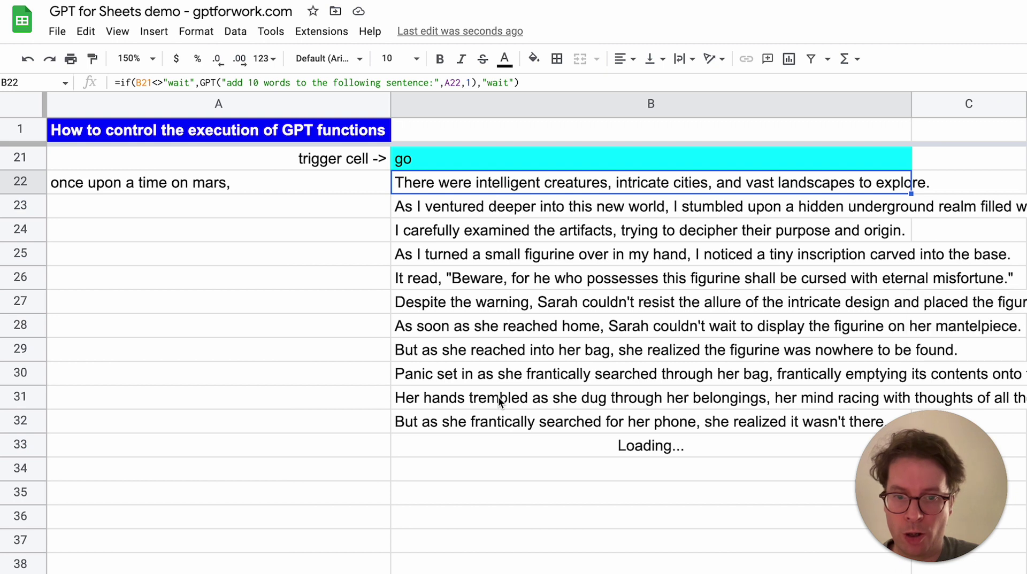
{"action": "scroll", "coordinate": [571, 444], "scroll_direction": "down", "scroll_amount": 5}
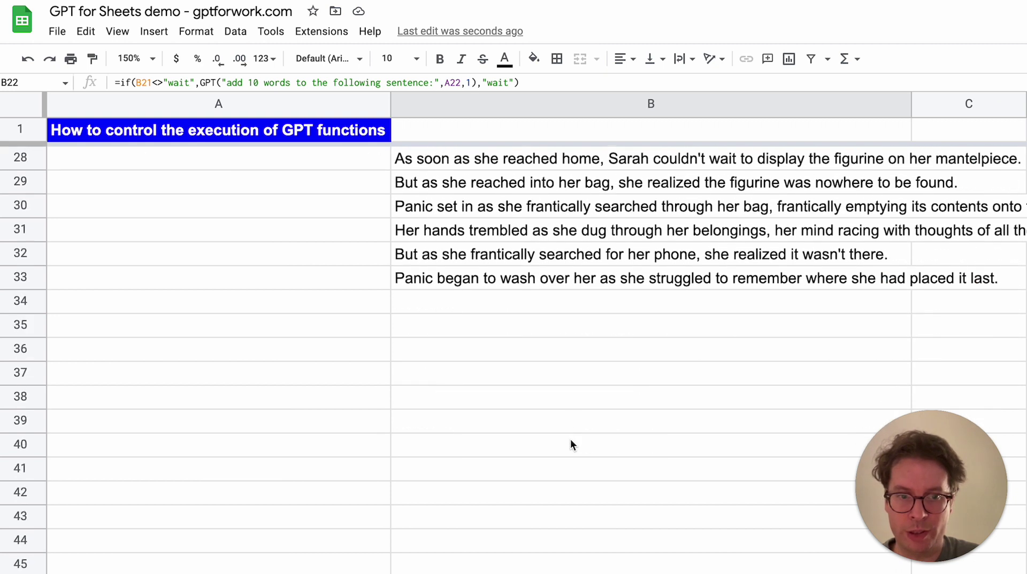
- Fill B33's story formula down to B139 and scroll to watch new sentences generate
{"action": "left_click", "coordinate": [784, 237]}
{"action": "left_click_drag", "start_coordinate": [910, 242], "coordinate": [839, 524]}
{"action": "scroll", "coordinate": [647, 373], "scroll_direction": "up", "scroll_amount": 15}
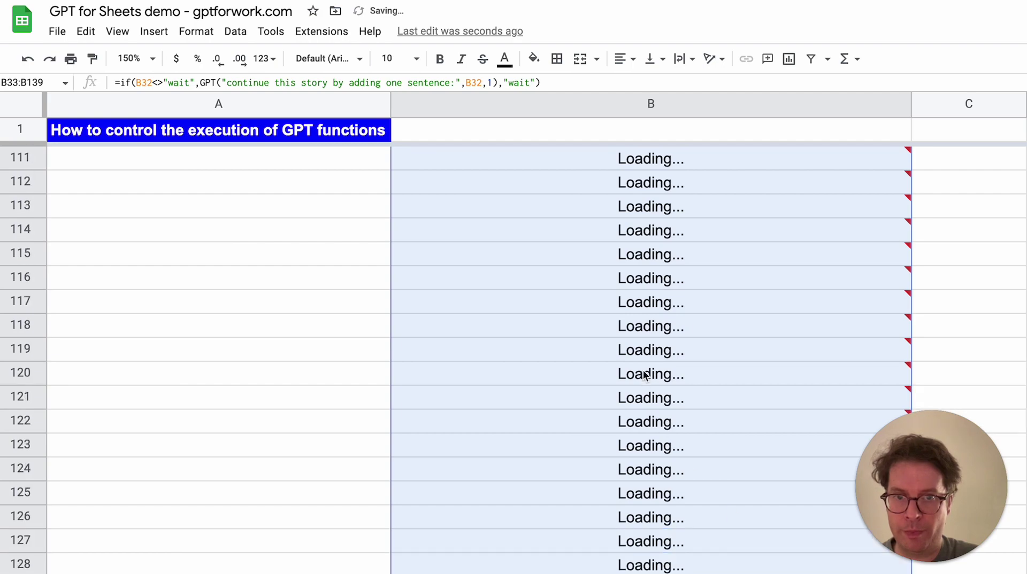
{"action": "scroll", "coordinate": [644, 374], "scroll_direction": "up", "scroll_amount": 20}
{"action": "scroll", "coordinate": [645, 375], "scroll_direction": "down", "scroll_amount": 6}
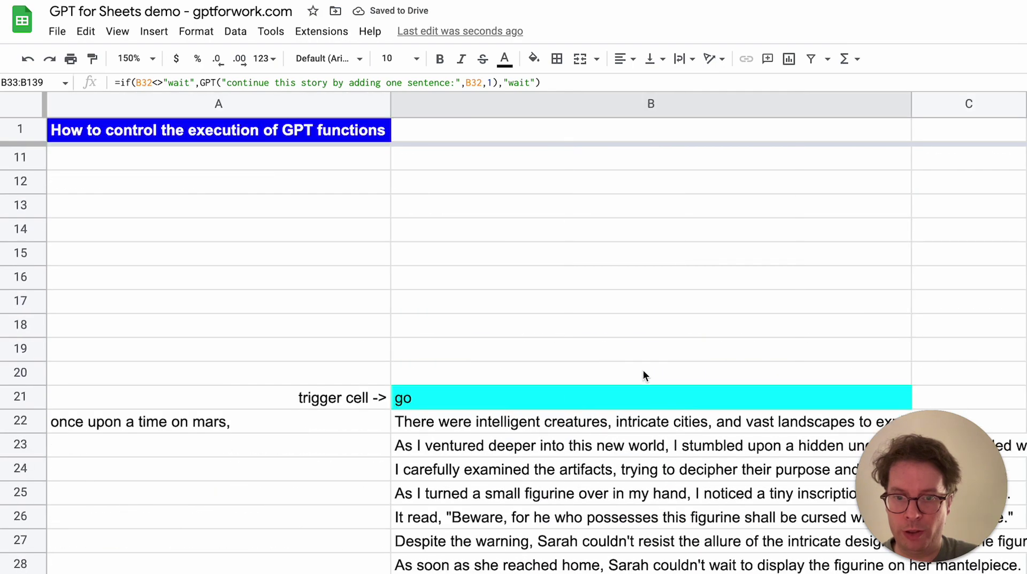
{"action": "scroll", "coordinate": [644, 375], "scroll_direction": "down", "scroll_amount": 5}
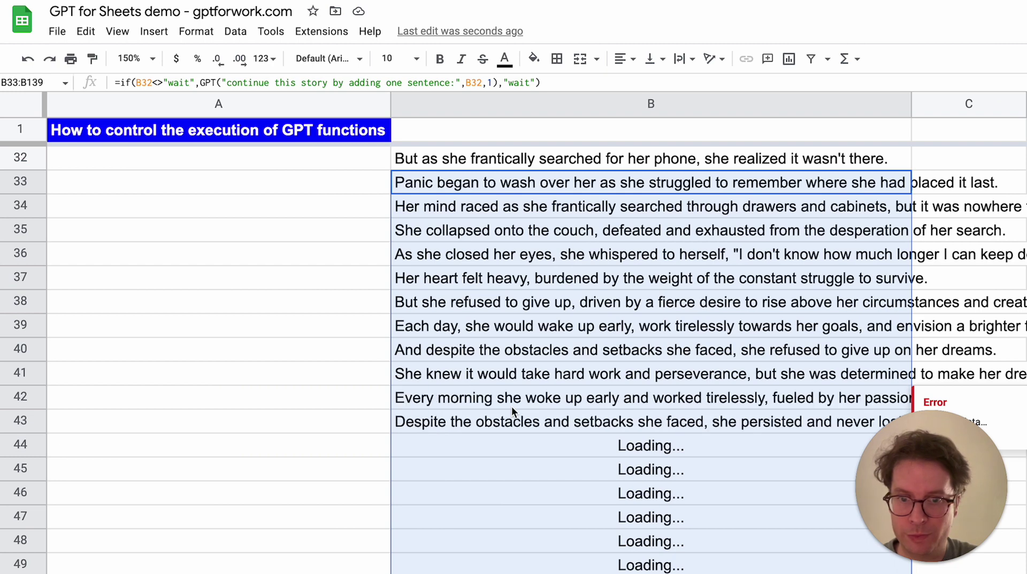
{"action": "scroll", "coordinate": [511, 406], "scroll_direction": "down", "scroll_amount": 1}
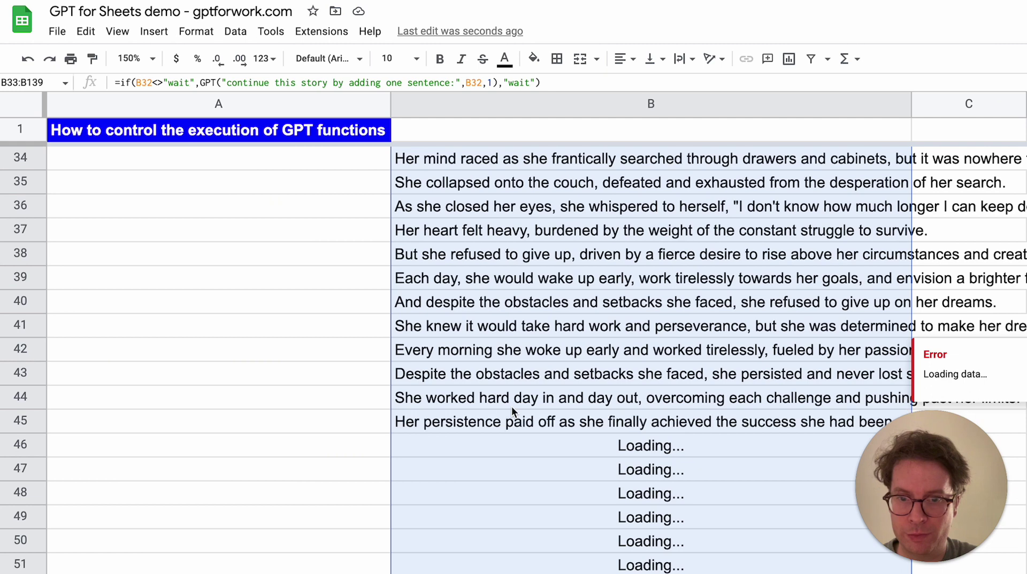
{"action": "scroll", "coordinate": [511, 407], "scroll_direction": "down", "scroll_amount": 3}
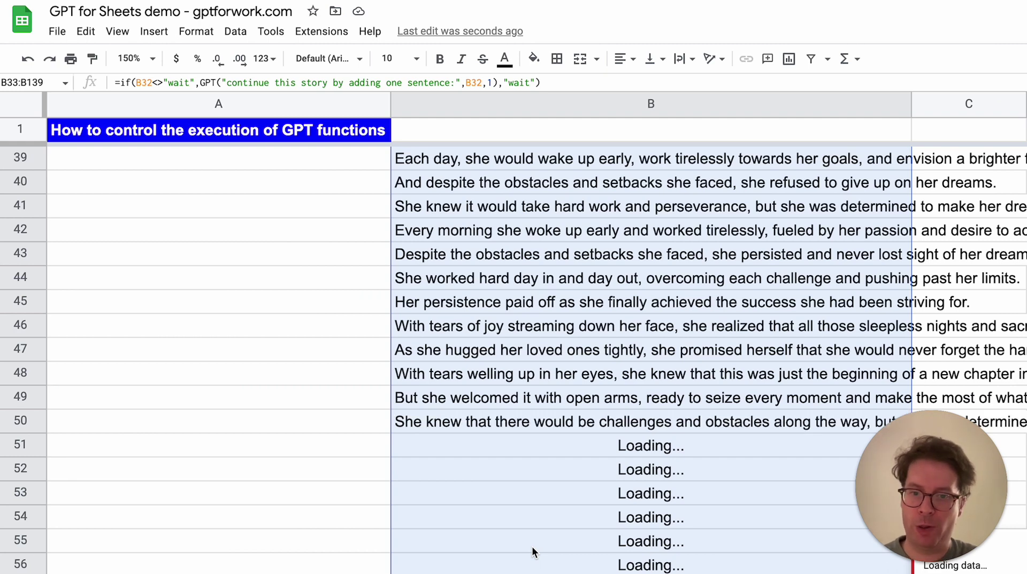
{"action": "scroll", "coordinate": [532, 546], "scroll_direction": "down", "scroll_amount": 2}
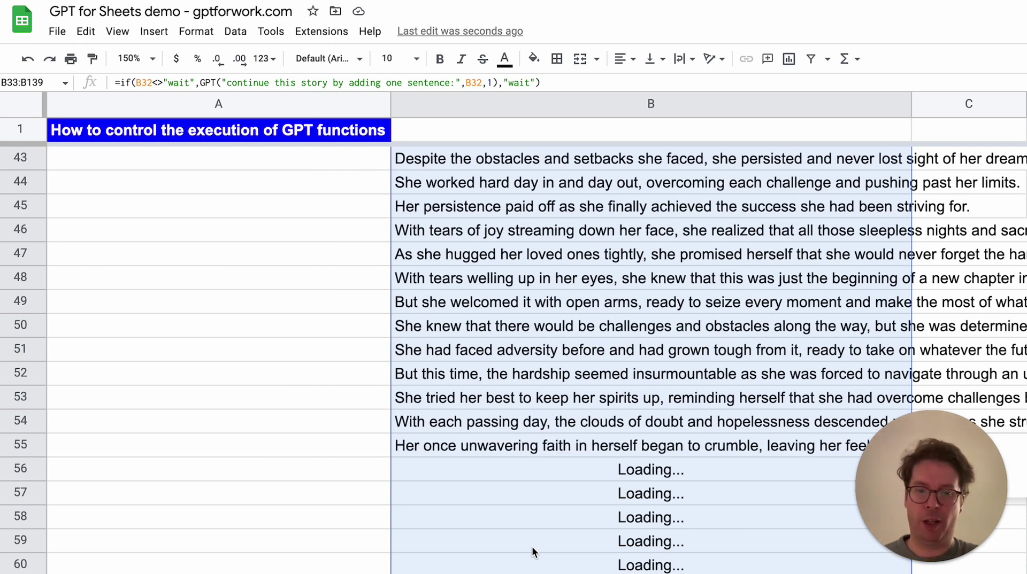
{"action": "scroll", "coordinate": [531, 551], "scroll_direction": "down", "scroll_amount": 2}
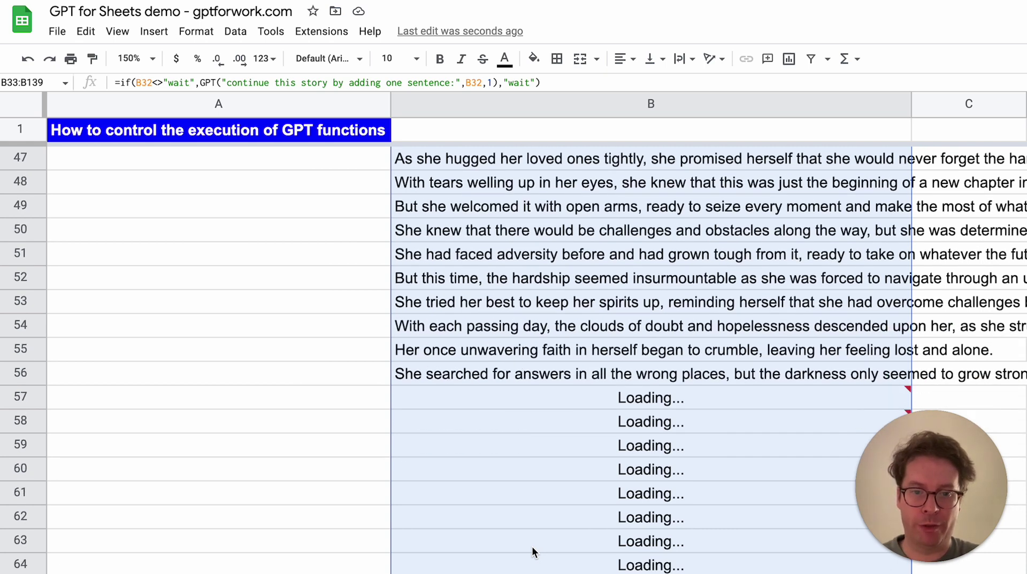
{"action": "scroll", "coordinate": [531, 551], "scroll_direction": "down", "scroll_amount": 1}
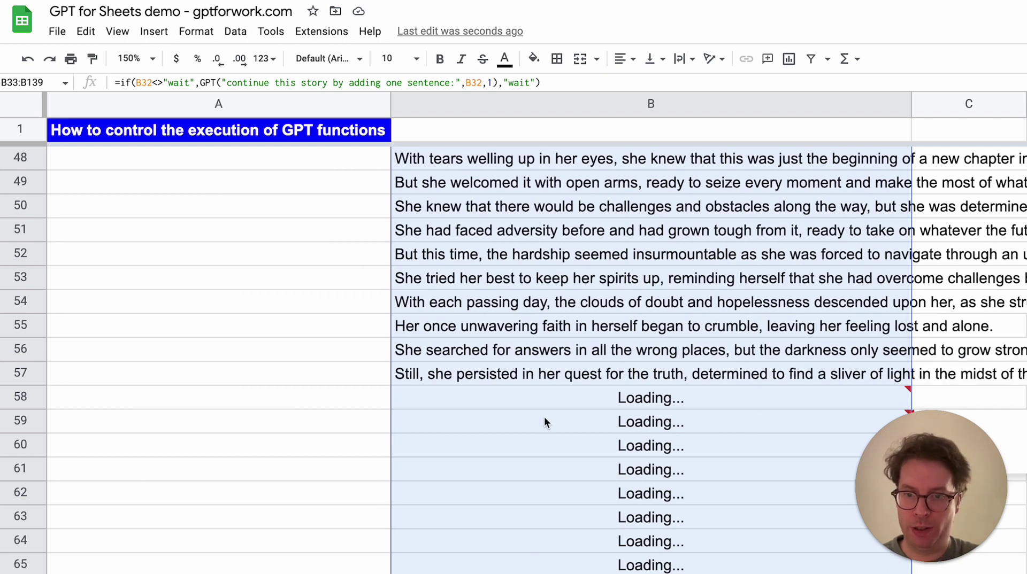